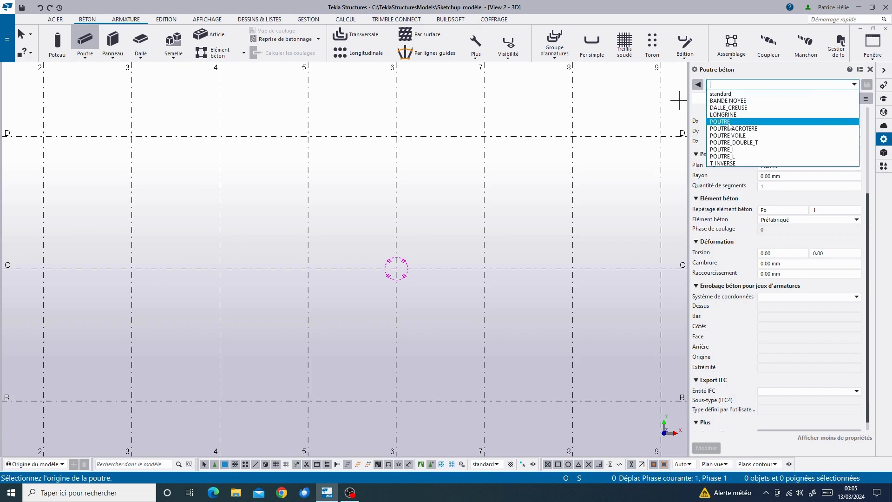
Place a concrete beam using the POUTRE preset, set to Coulé sur site, along grid line C from axis 3 to axis 4.
{"action": "left_click", "coordinate": [739, 121]}
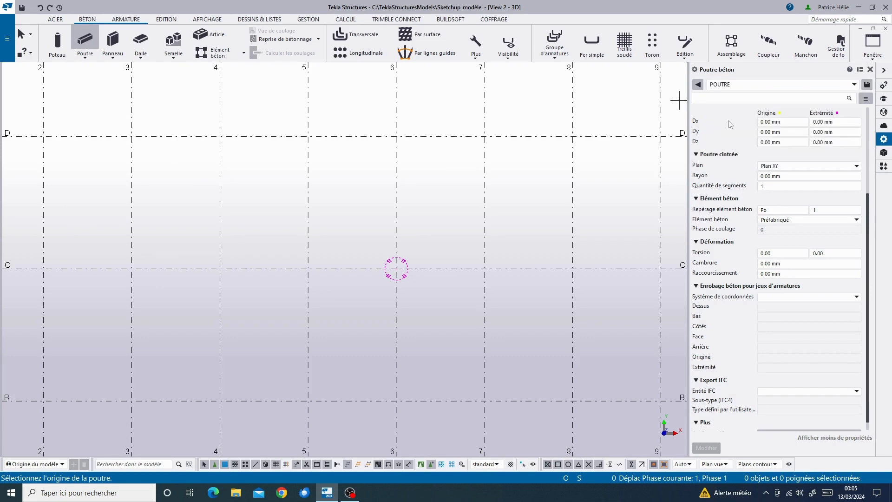
{"action": "left_click", "coordinate": [777, 220]}
{"action": "left_click", "coordinate": [779, 235]}
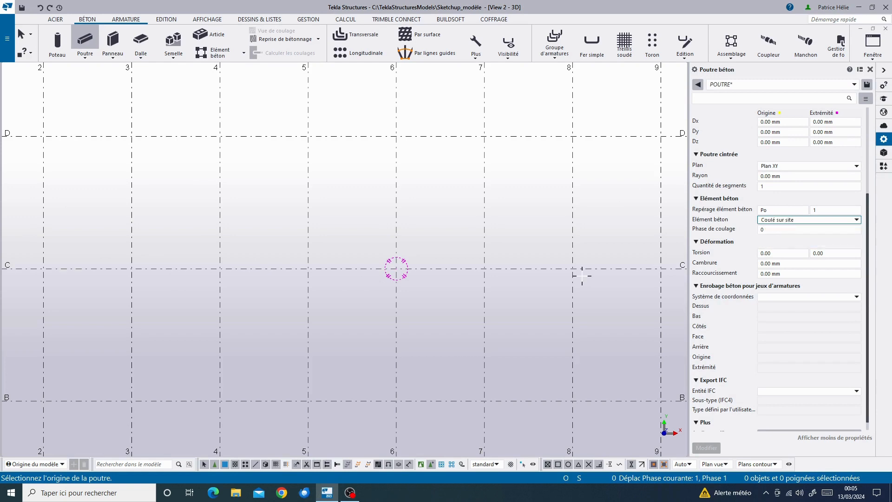
{"action": "left_click", "coordinate": [131, 268]}
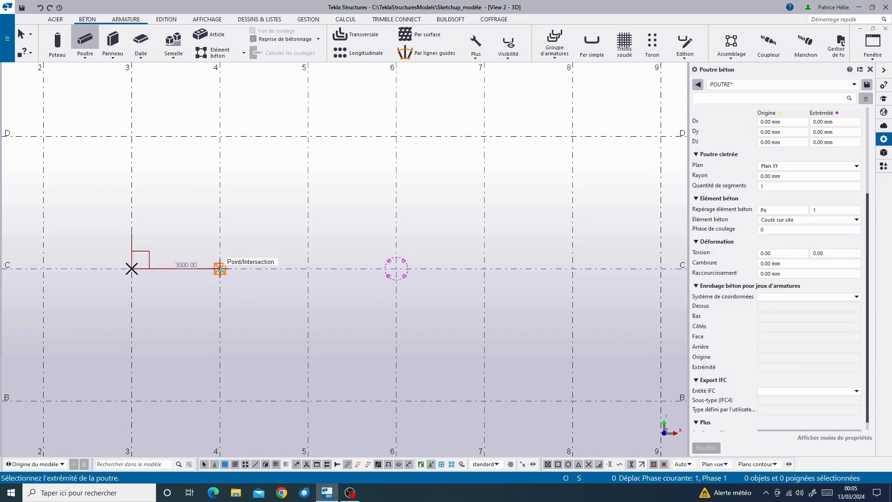
{"action": "left_click", "coordinate": [220, 269]}
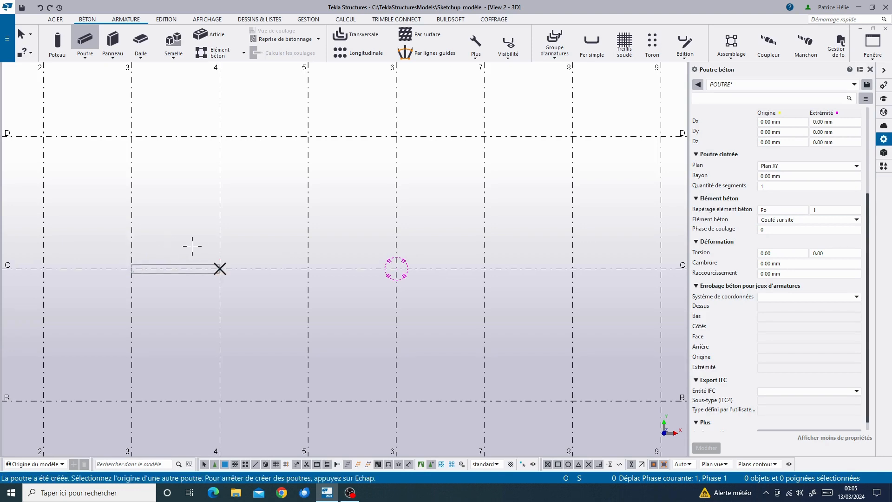
{"action": "key", "text": "Escape"}
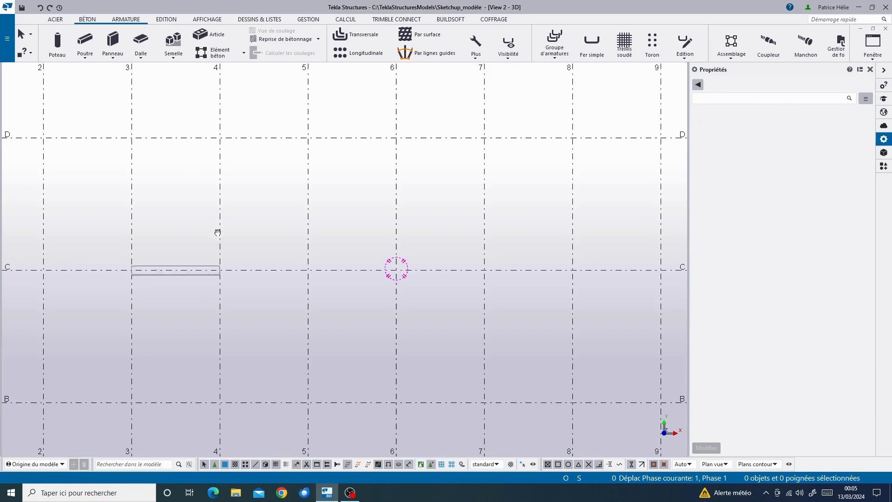
Display the parts in View 2 as opaque shaded solids and examine the new beam in 3D.
{"action": "middle_click_drag", "start_coordinate": [217, 230], "coordinate": [208, 255], "text": "ctrl"}
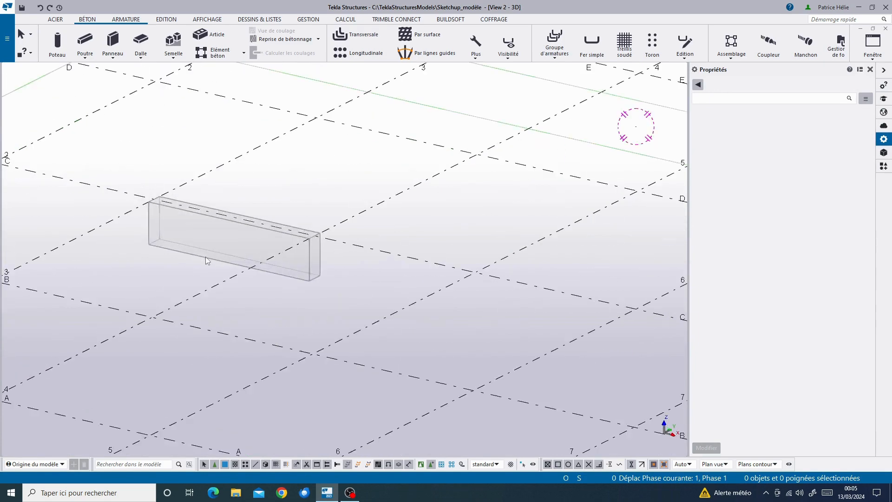
{"action": "key", "text": "ctrl+4"}
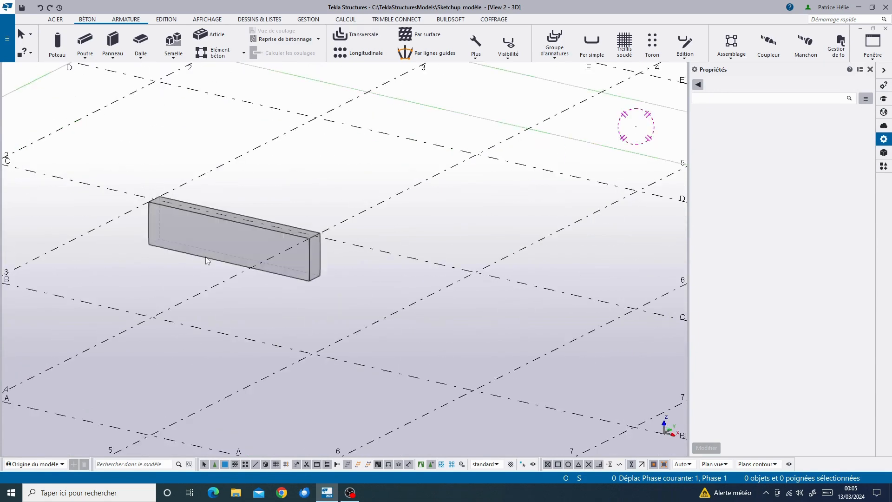
{"action": "key", "text": "ctrl+4"}
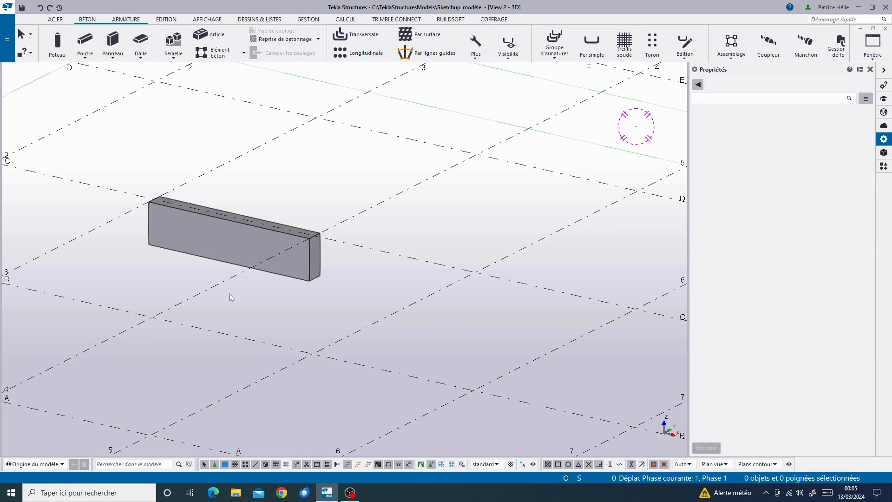
{"action": "scroll", "coordinate": [228, 306], "scroll_direction": "down", "scroll_amount": 1}
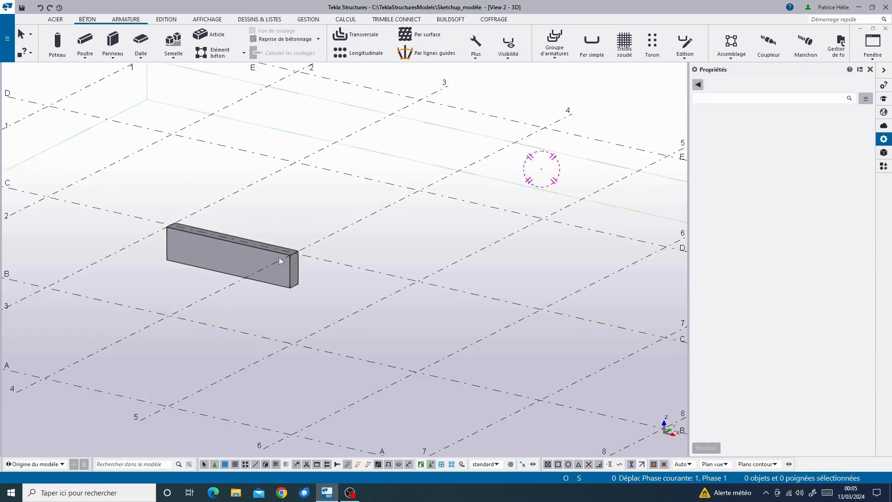
Switch to View 1 - (3D) and turn it to a flat plane view showing the beam's cross-section.
{"action": "left_click", "coordinate": [872, 54]}
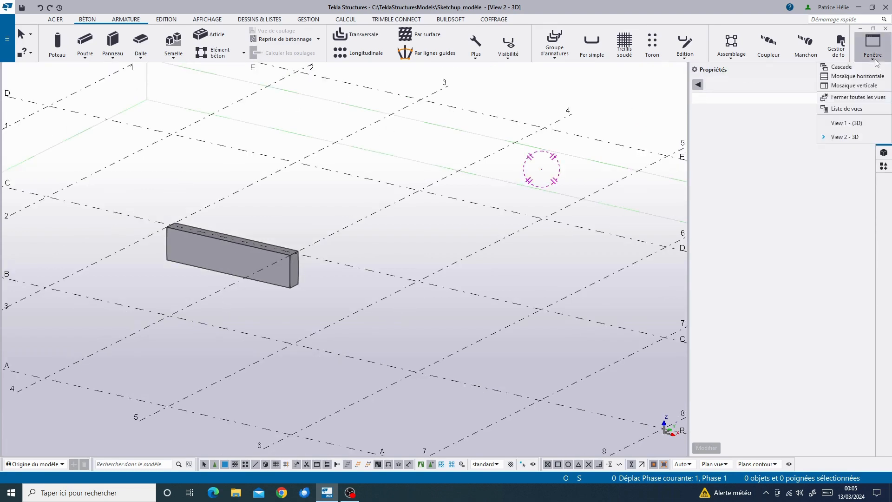
{"action": "left_click", "coordinate": [850, 123]}
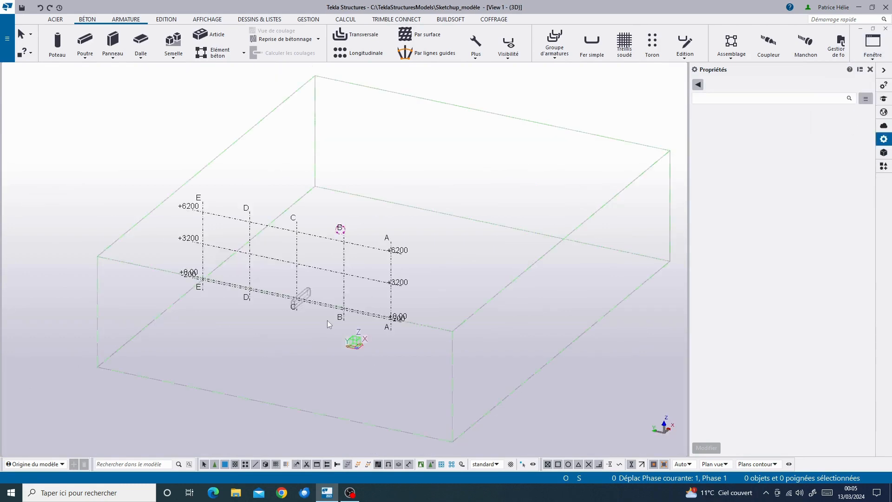
{"action": "key", "text": "ctrl+p"}
{"action": "scroll", "coordinate": [179, 331], "scroll_direction": "up", "scroll_amount": 5}
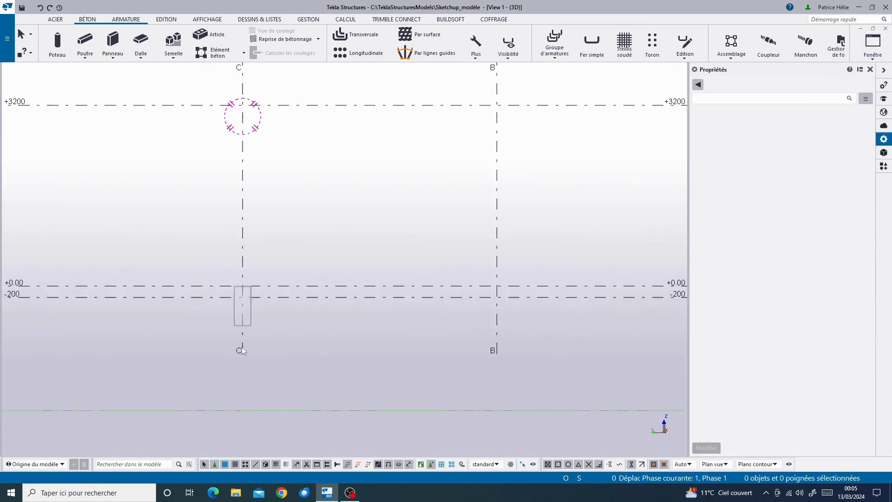
{"action": "scroll", "coordinate": [228, 340], "scroll_direction": "up", "scroll_amount": 4}
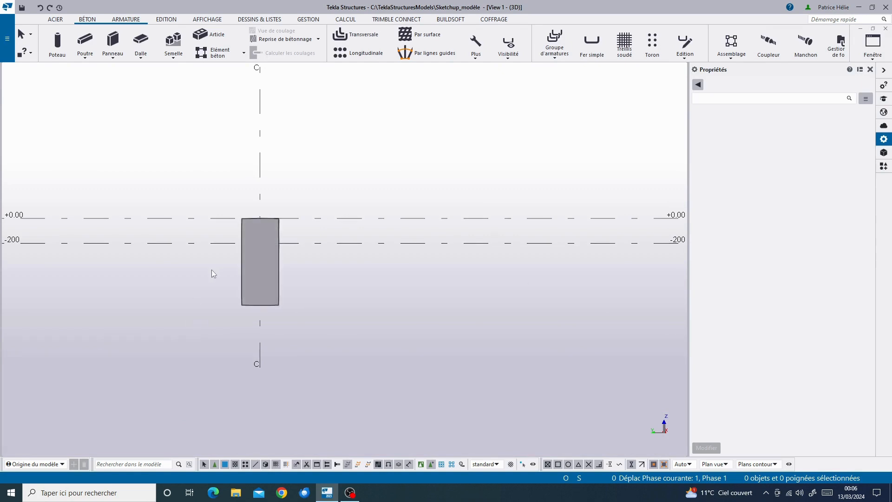
Copy the beam on axis C three times along the +0.00 level, at successive spacings of about 700, 650 and 700 mm.
{"action": "left_click", "coordinate": [277, 288]}
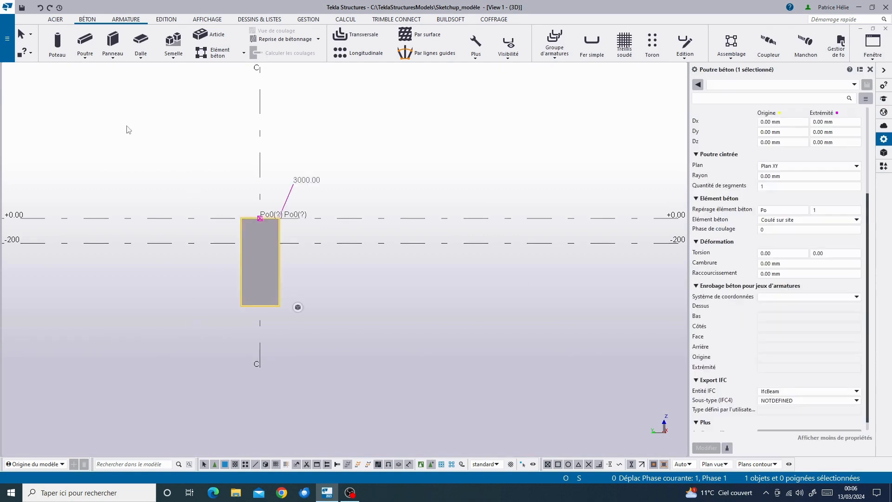
{"action": "right_click", "coordinate": [238, 144]}
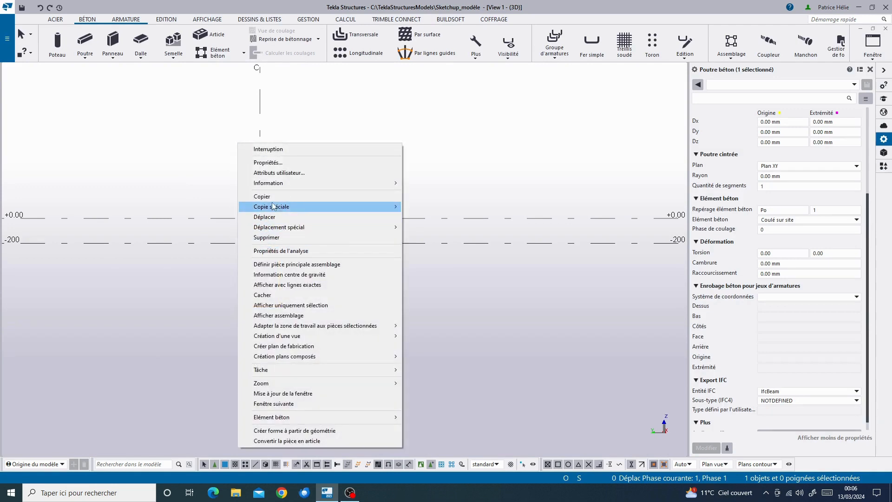
{"action": "left_click", "coordinate": [269, 196]}
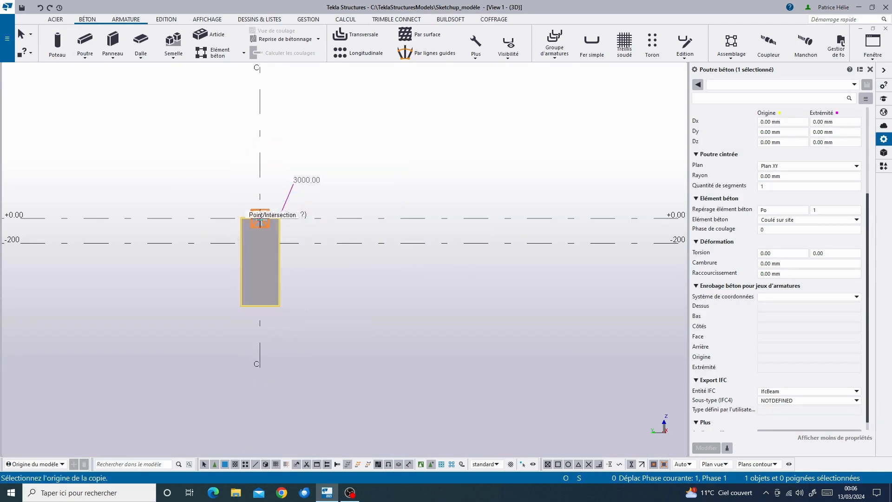
{"action": "left_click", "coordinate": [261, 218]}
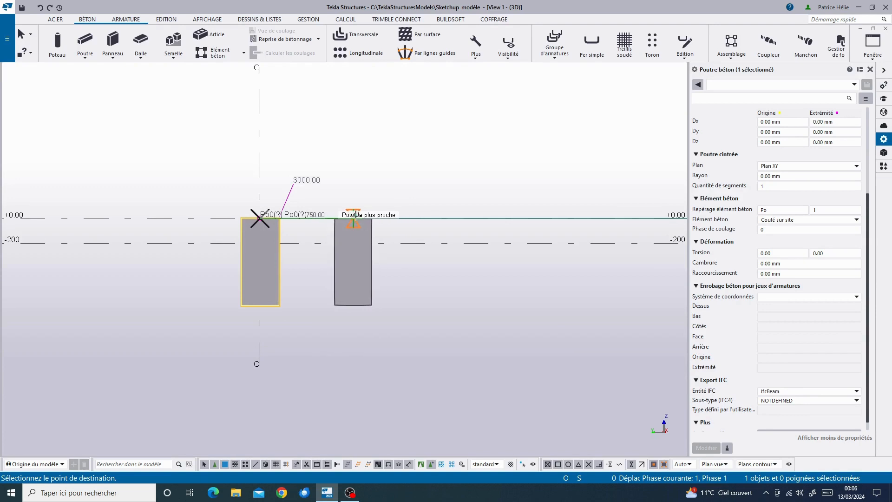
{"action": "left_click", "coordinate": [346, 217]}
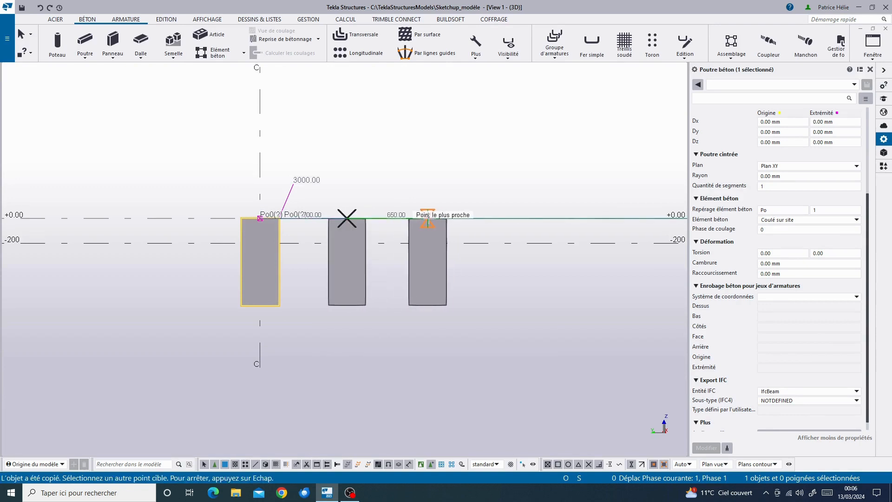
{"action": "left_click", "coordinate": [428, 221]}
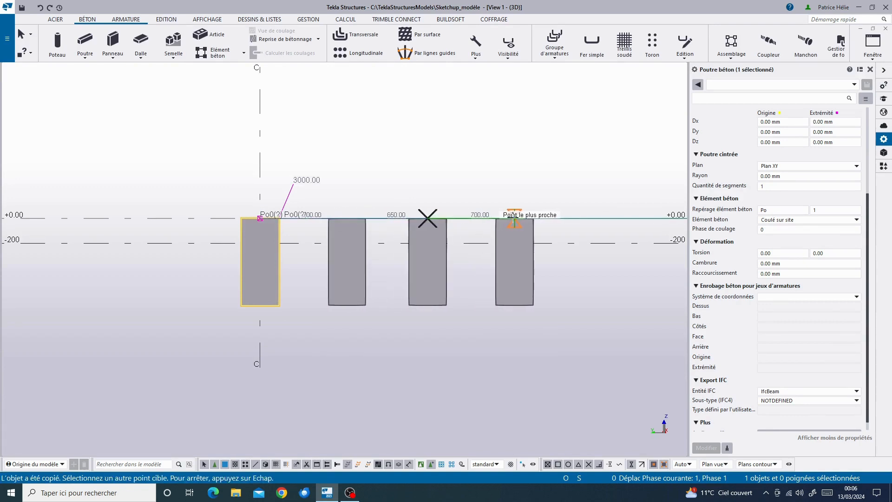
{"action": "left_click", "coordinate": [511, 201]}
{"action": "key", "text": "Escape"}
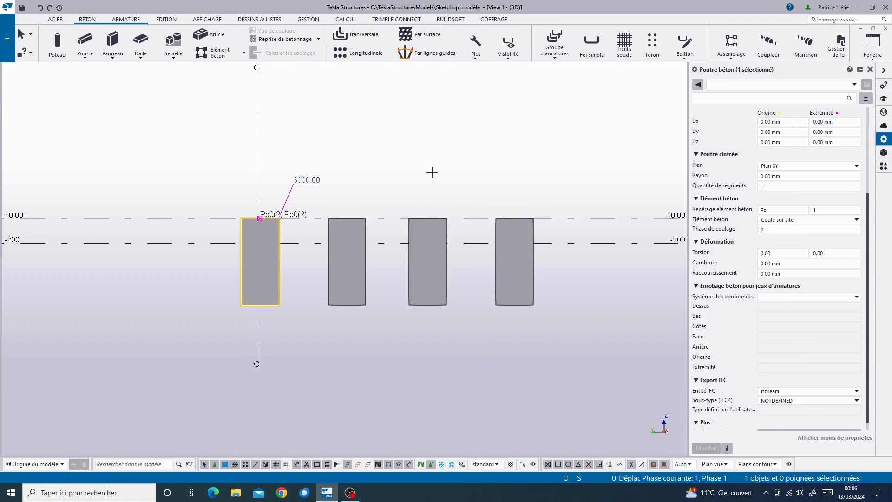
{"action": "left_click", "coordinate": [404, 176]}
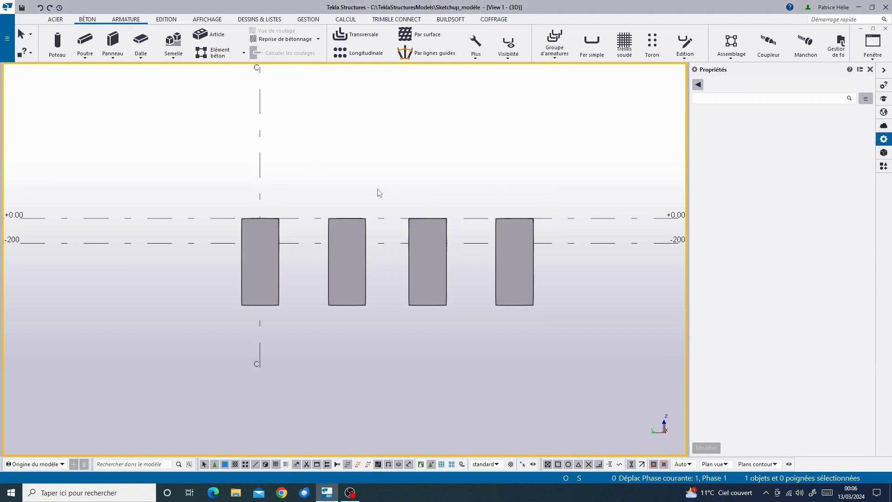
Display the beams as wireframe and load the cadre preset for a single reinforcing bar (Fer simple).
{"action": "key", "text": "ctrl+1"}
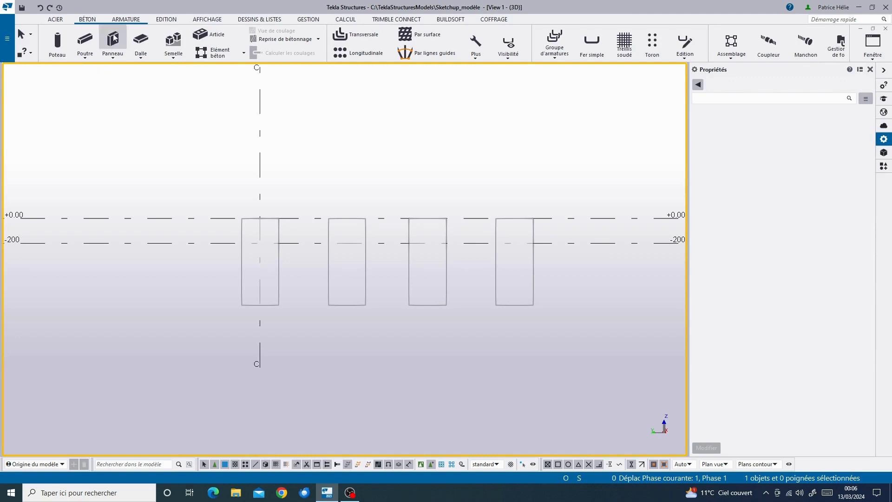
{"action": "left_click", "coordinate": [126, 19]}
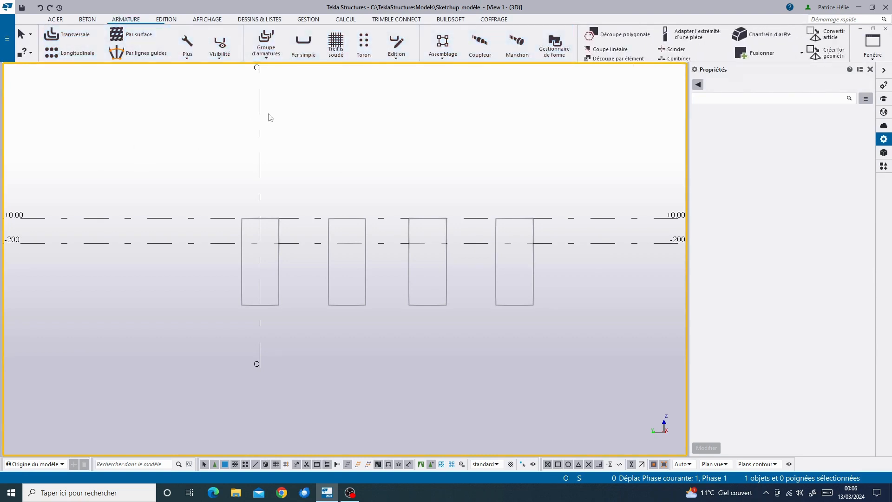
{"action": "left_click", "coordinate": [306, 56]}
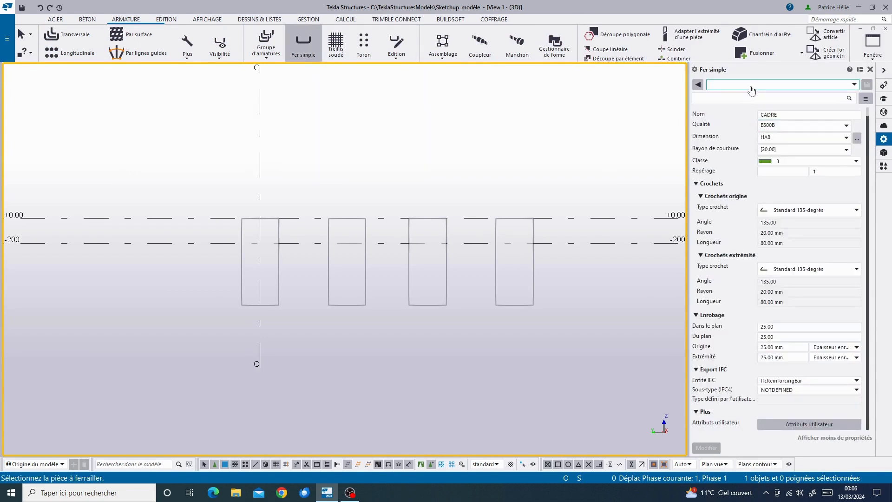
{"action": "left_click", "coordinate": [738, 87]}
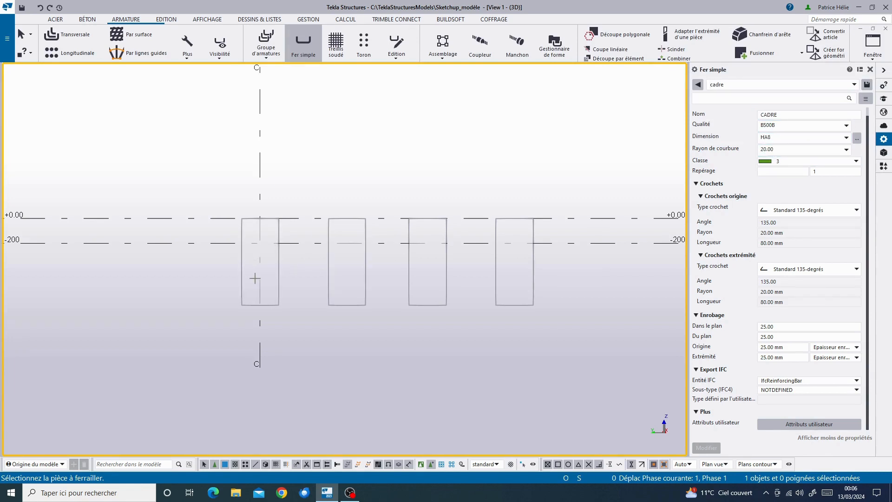
Create a closed HA8 stirrup in the beam on axis C through its four section corners, starting and ending at the upper-left corner.
{"action": "scroll", "coordinate": [257, 277], "scroll_direction": "up", "scroll_amount": 3}
{"action": "scroll", "coordinate": [211, 258], "scroll_direction": "down", "scroll_amount": 3}
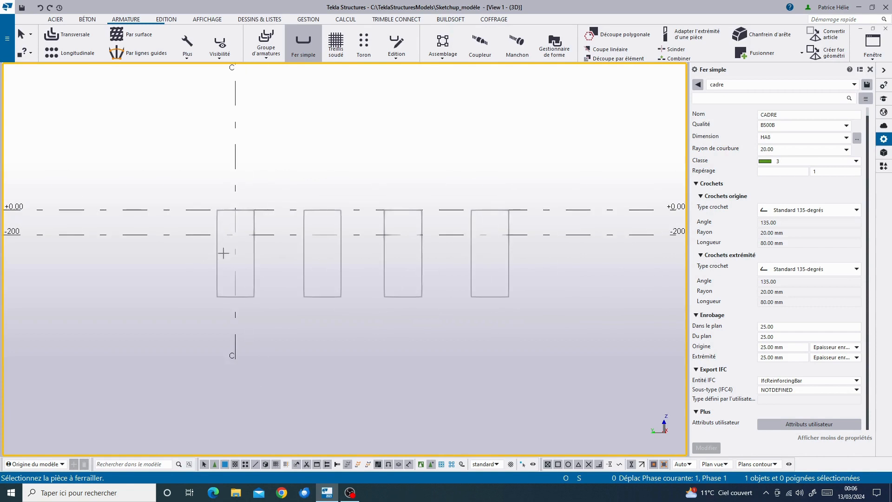
{"action": "scroll", "coordinate": [223, 252], "scroll_direction": "up", "scroll_amount": 2}
{"action": "scroll", "coordinate": [240, 252], "scroll_direction": "up", "scroll_amount": 1}
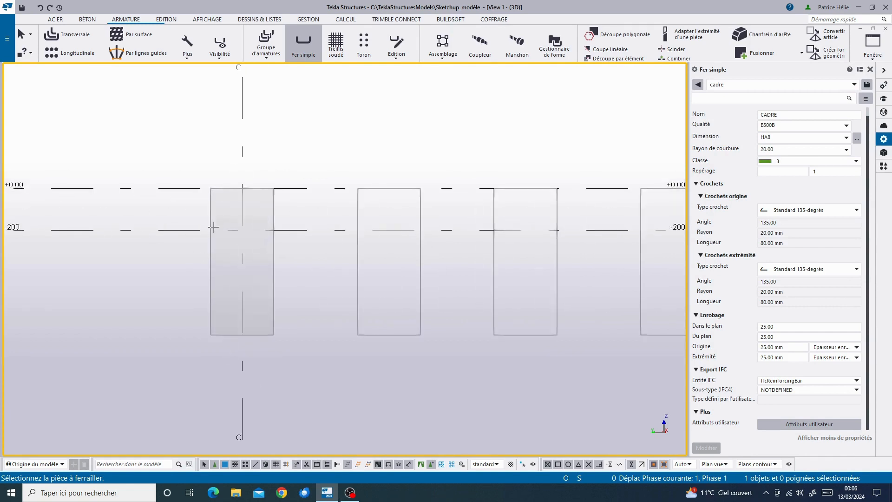
{"action": "left_click", "coordinate": [212, 332]}
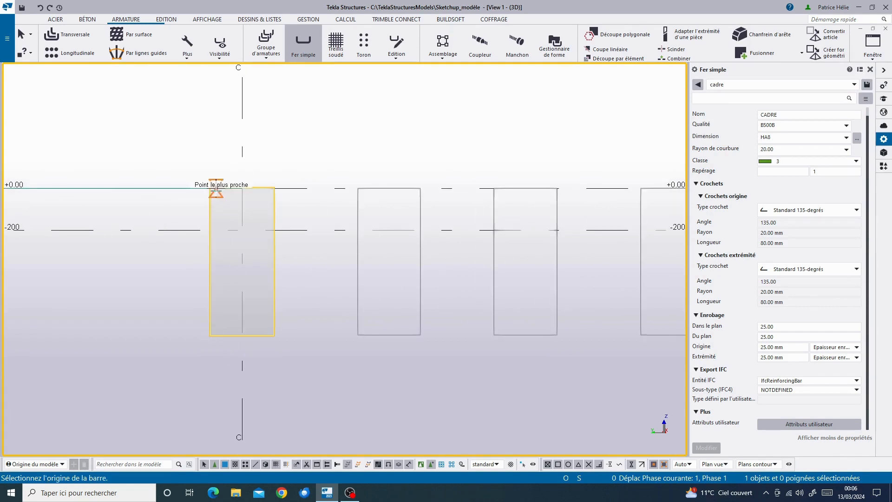
{"action": "left_click", "coordinate": [211, 189]}
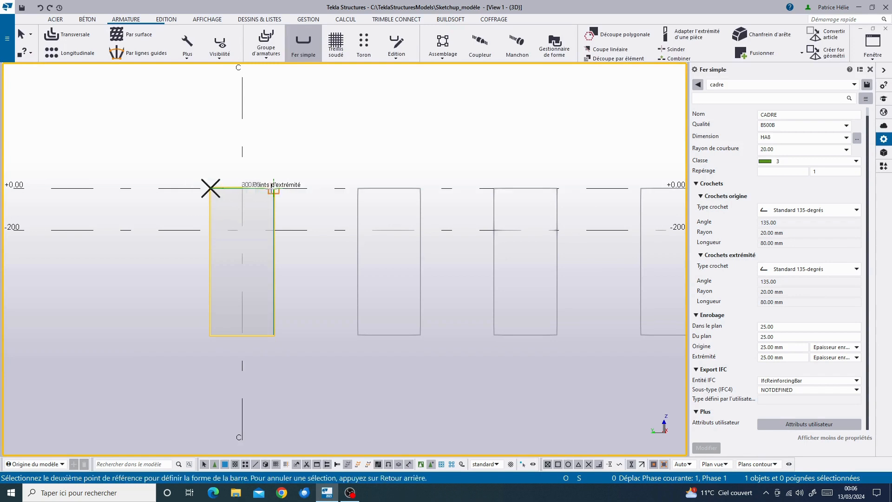
{"action": "left_click", "coordinate": [273, 190]}
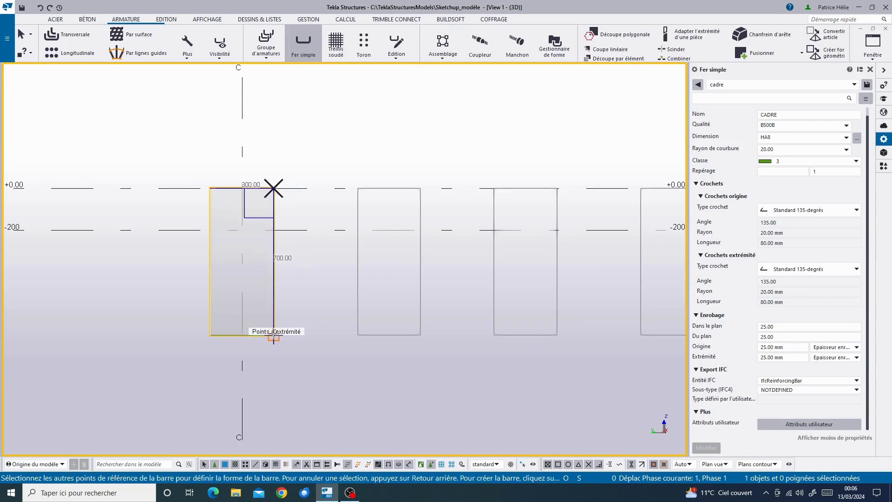
{"action": "left_click", "coordinate": [274, 335]}
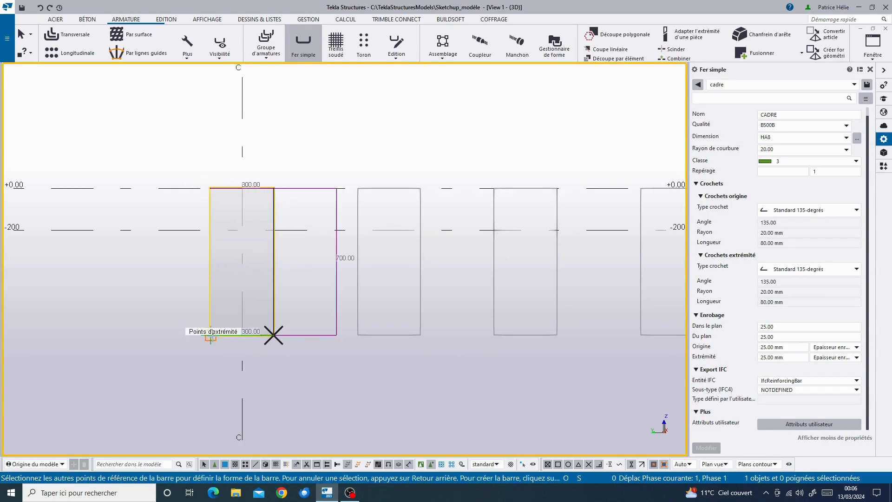
{"action": "left_click", "coordinate": [210, 335]}
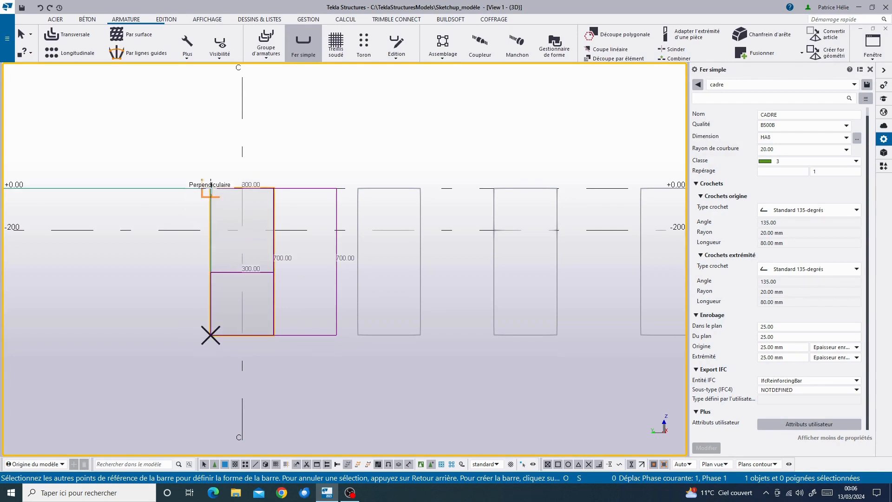
{"action": "left_click", "coordinate": [210, 188]}
{"action": "middle_click", "coordinate": [210, 188]}
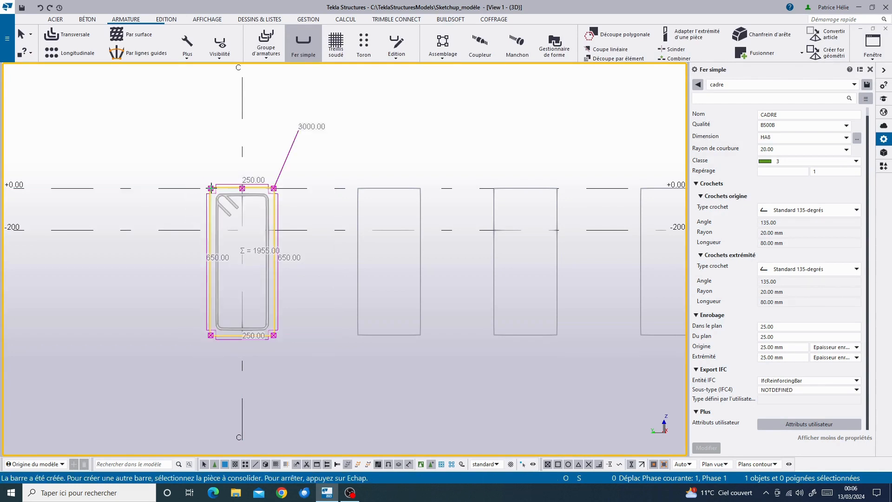
{"action": "key", "text": "Escape"}
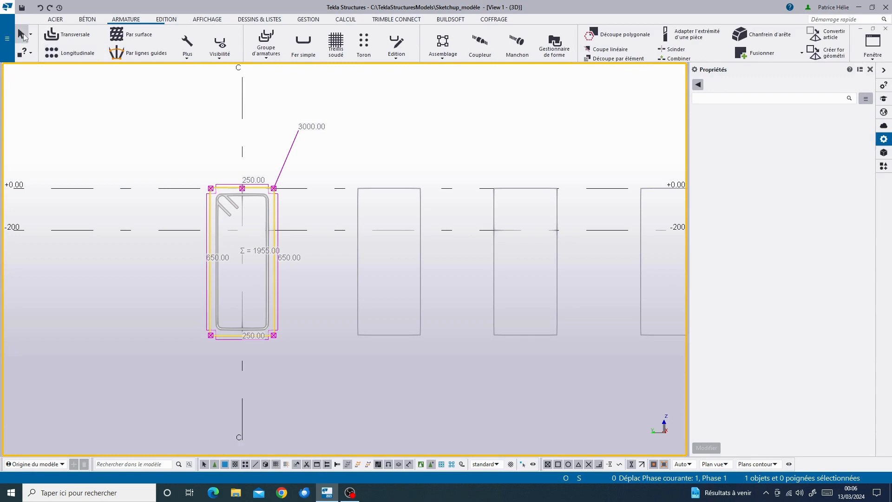
{"action": "left_click", "coordinate": [143, 110]}
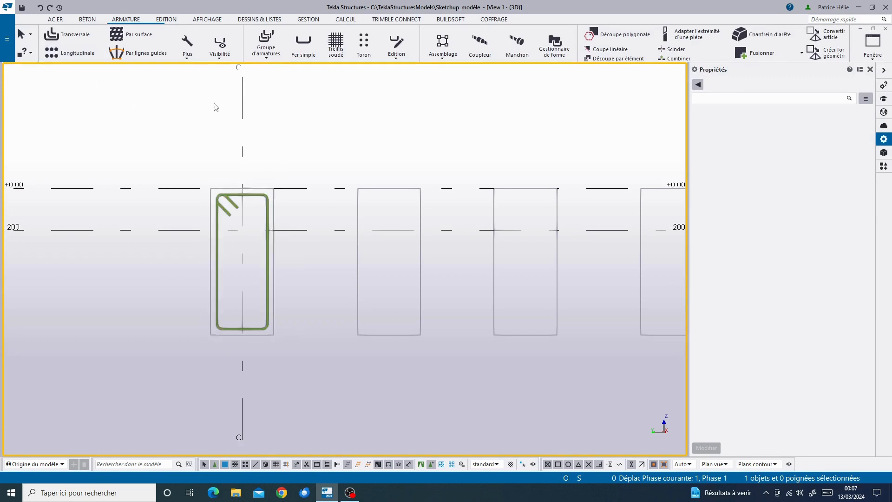
Start a reinforcing bar group (Groupe d'armatures) with the cadre preset loaded.
{"action": "left_click", "coordinate": [270, 58]}
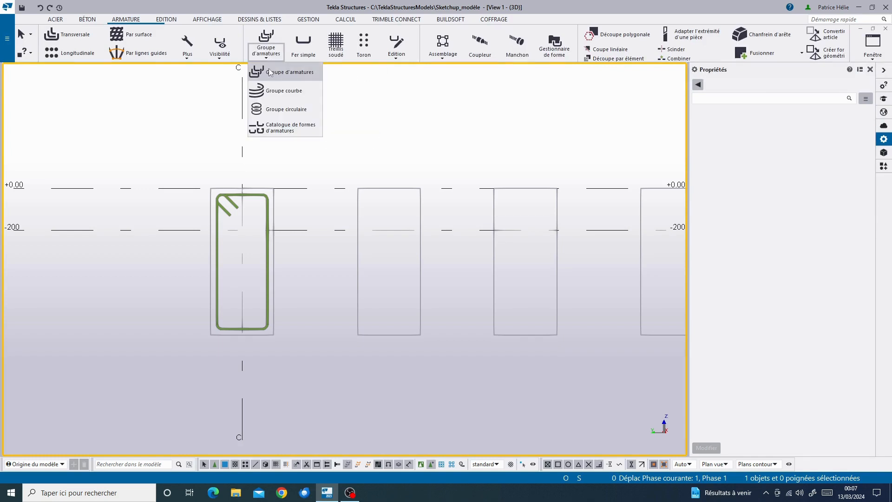
{"action": "left_click", "coordinate": [270, 72]}
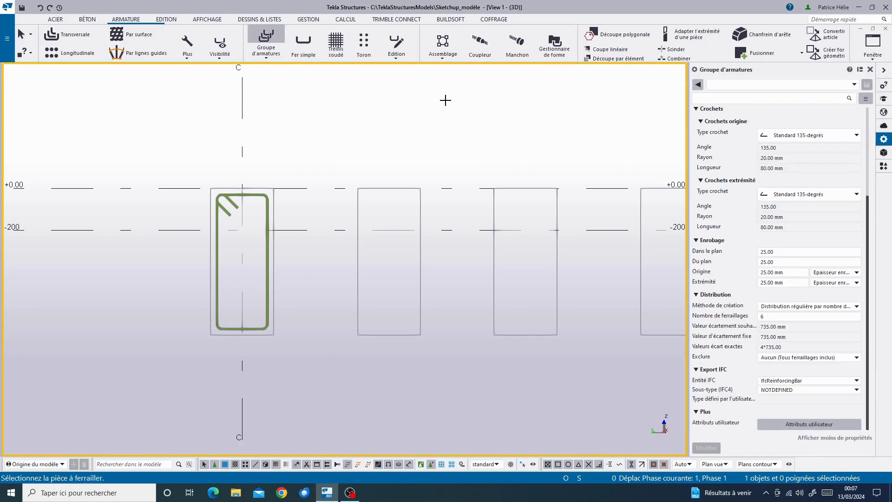
{"action": "left_click", "coordinate": [720, 89]}
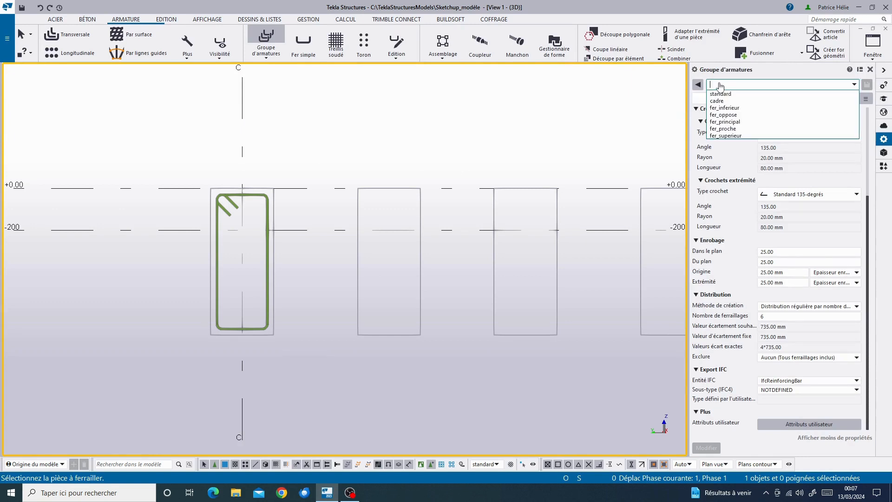
{"action": "left_click", "coordinate": [726, 106]}
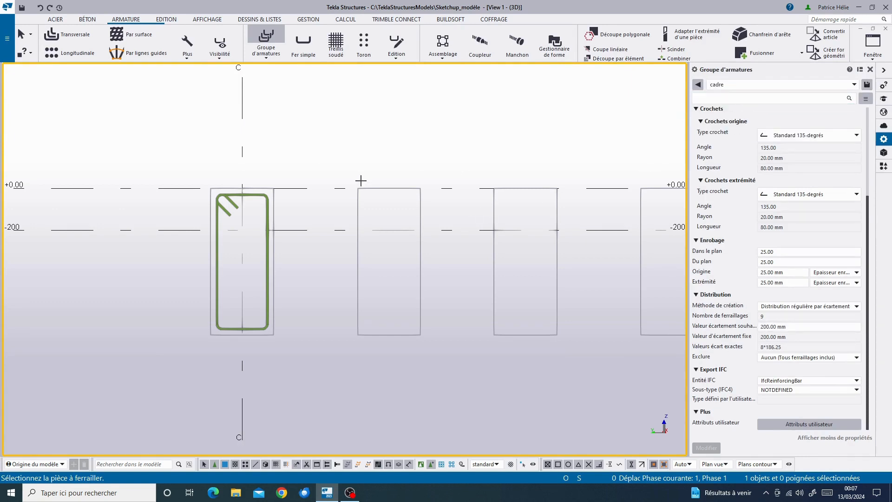
Define the group's closed stirrup shape on the second beam through its four section corners, starting and ending at the upper-left corner.
{"action": "left_click", "coordinate": [358, 208]}
{"action": "left_click", "coordinate": [357, 189]}
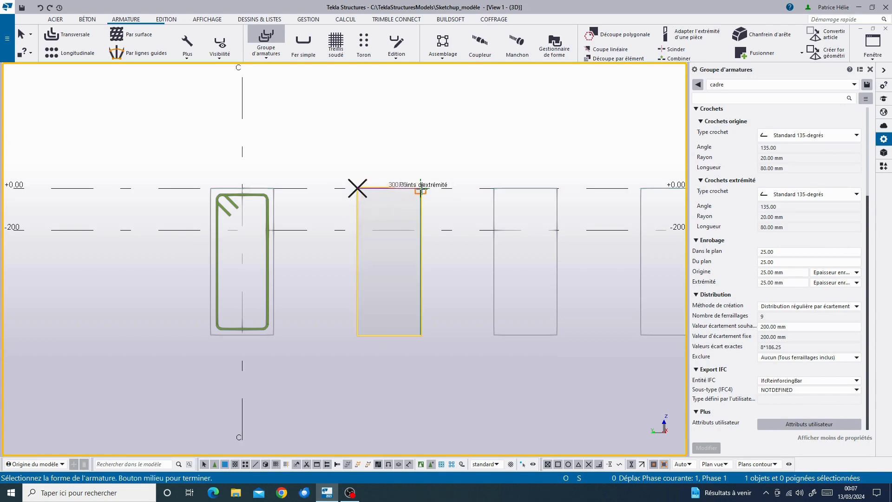
{"action": "left_click", "coordinate": [421, 189]}
{"action": "left_click", "coordinate": [421, 335]}
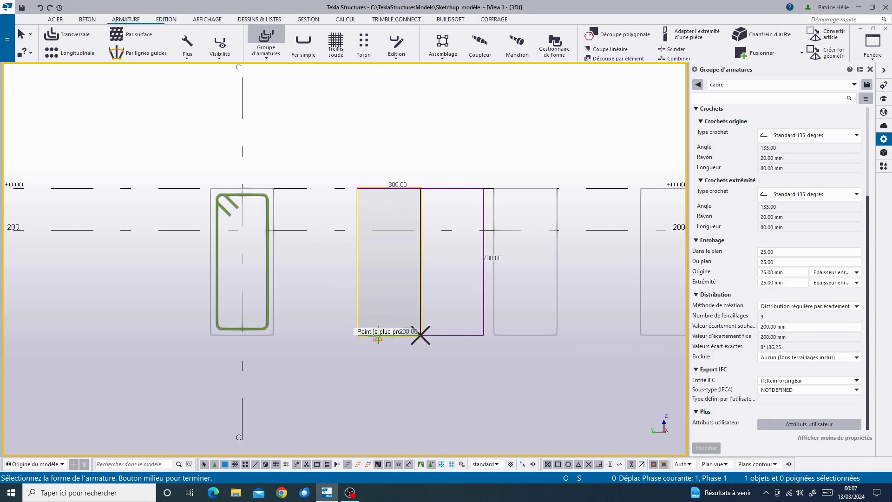
{"action": "left_click", "coordinate": [358, 335]}
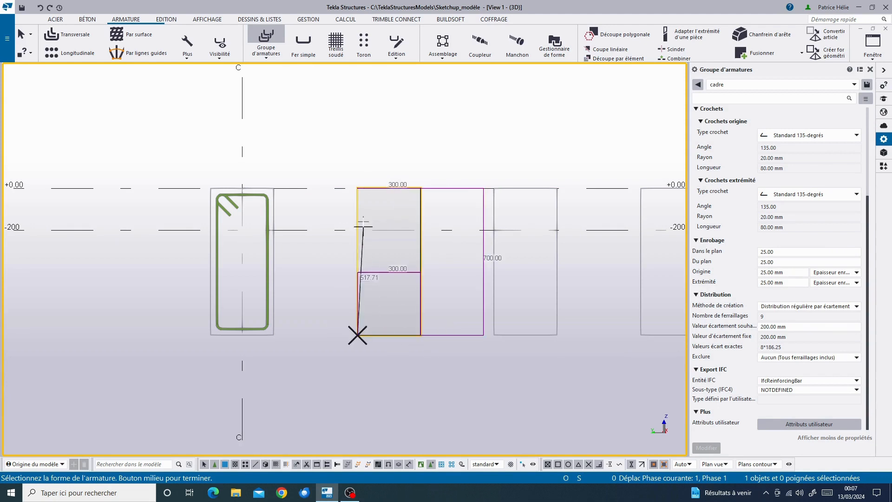
{"action": "left_click", "coordinate": [358, 188]}
{"action": "middle_click", "coordinate": [358, 186]}
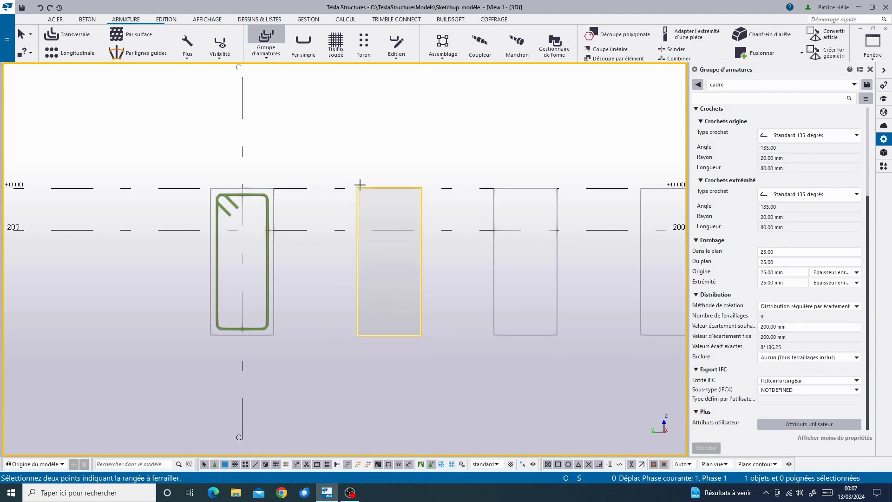
Distribute the stirrup group along the second beam's full length, from the front to the rear end of its upper right edge.
{"action": "middle_click_drag", "start_coordinate": [344, 168], "coordinate": [375, 182], "text": "ctrl"}
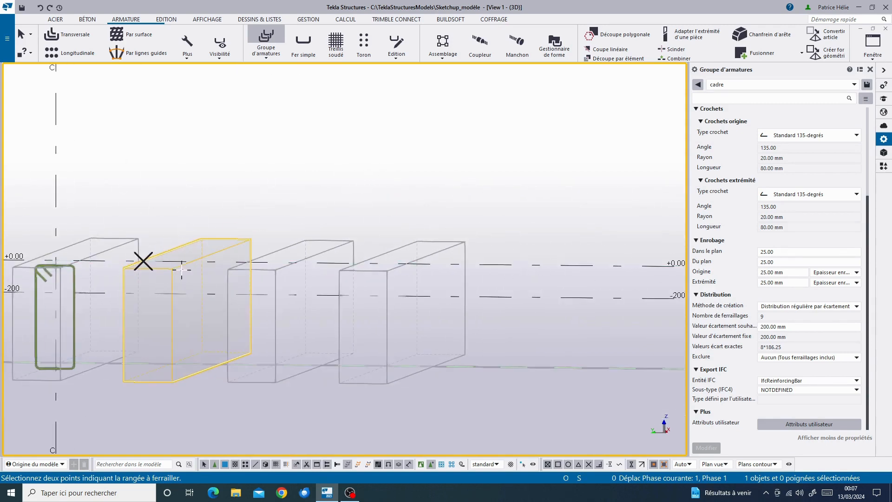
{"action": "left_click", "coordinate": [172, 271]}
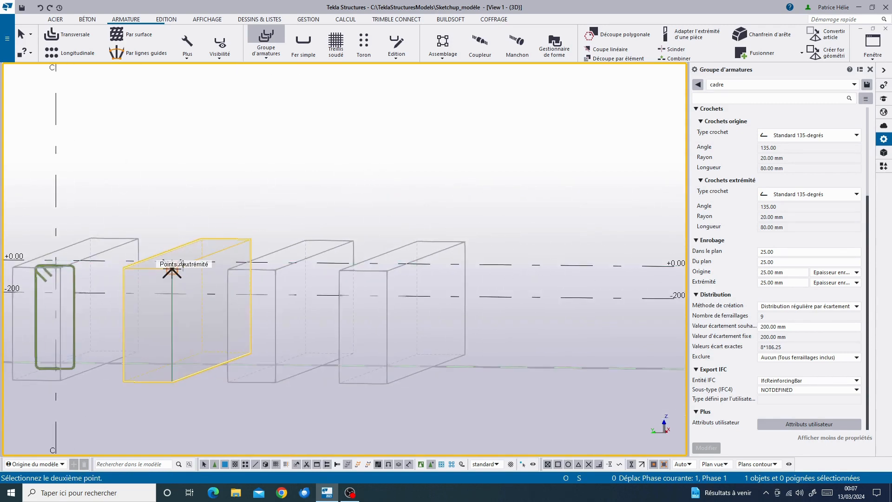
{"action": "left_click", "coordinate": [248, 241]}
{"action": "key", "text": "Escape"}
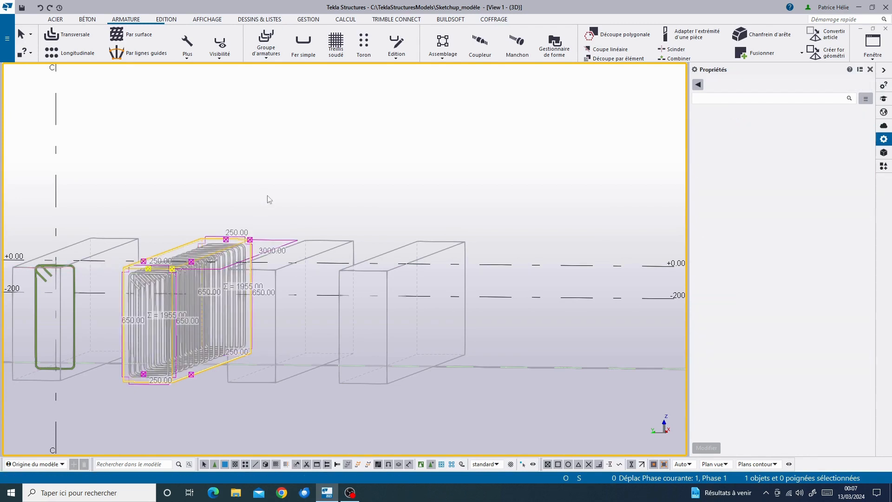
{"action": "left_click", "coordinate": [120, 154]}
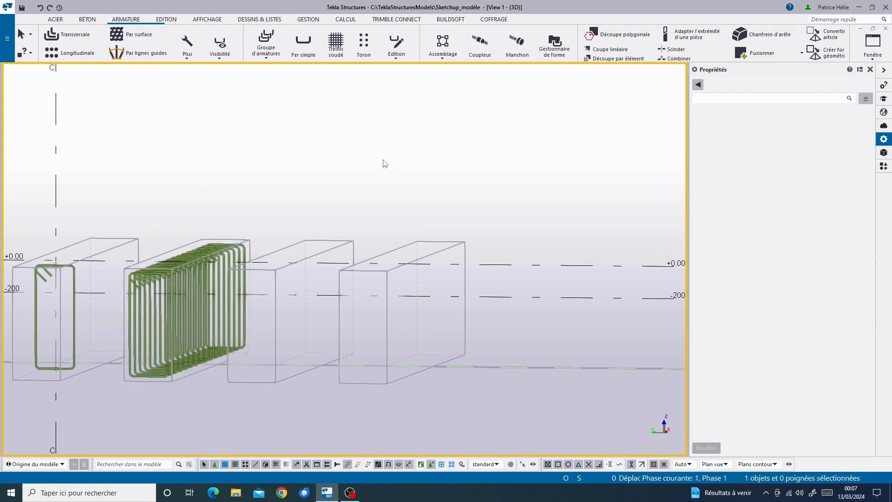
Return to the flat cross-section view, search the applications and components catalogue for cadre and start the Armature cadre (67) component.
{"action": "key", "text": "ctrl+p"}
{"action": "scroll", "coordinate": [264, 311], "scroll_direction": "up", "scroll_amount": 10}
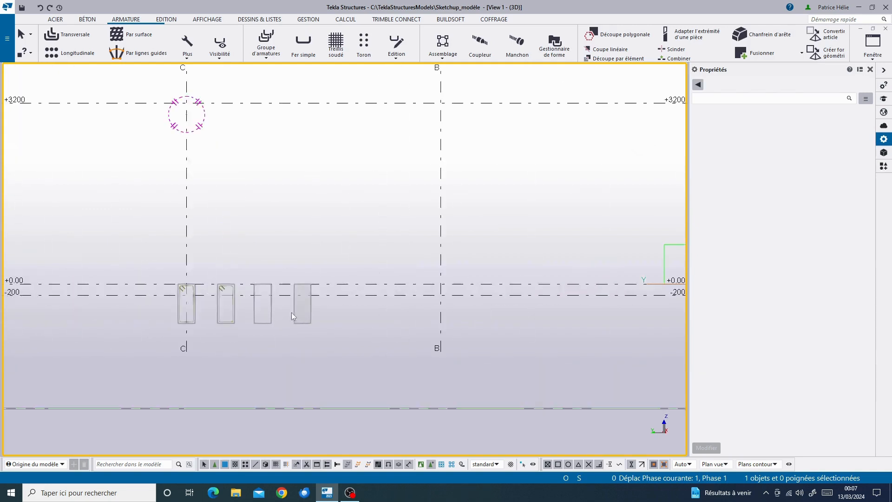
{"action": "scroll", "coordinate": [237, 304], "scroll_direction": "down", "scroll_amount": 3}
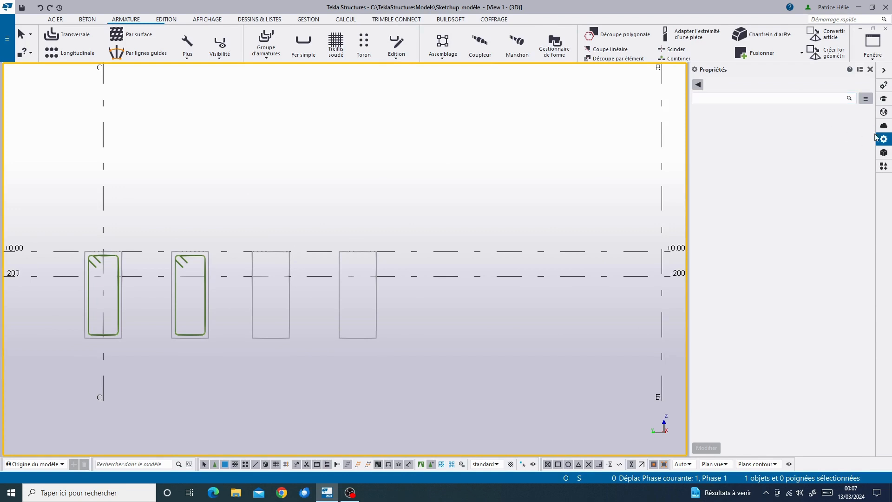
{"action": "left_click", "coordinate": [884, 165]}
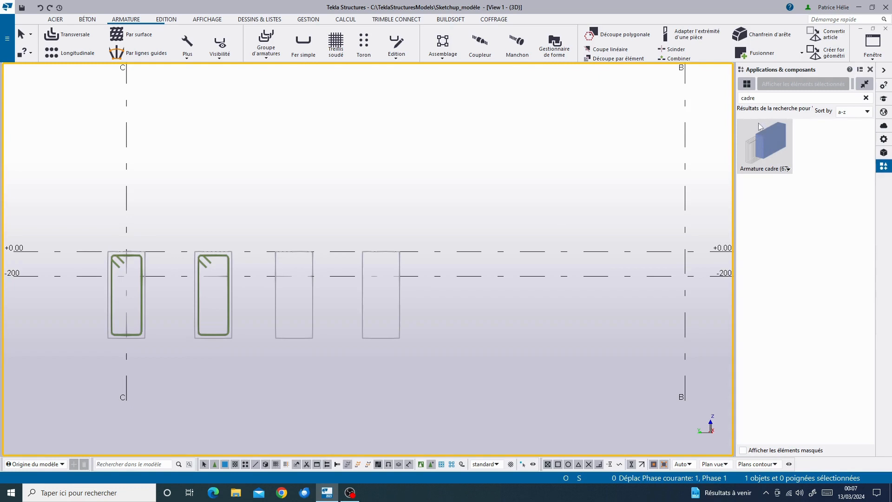
{"action": "left_click", "coordinate": [866, 98]}
{"action": "left_click", "coordinate": [793, 98]}
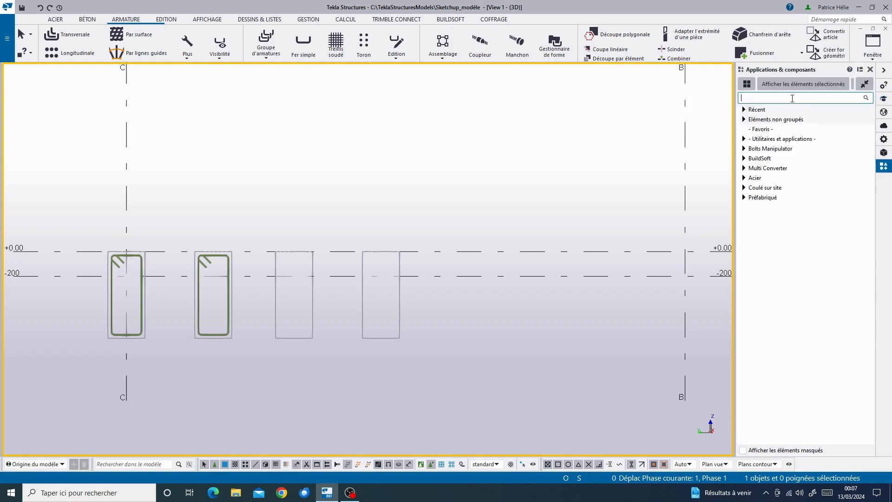
{"action": "type", "text": "cadr"}
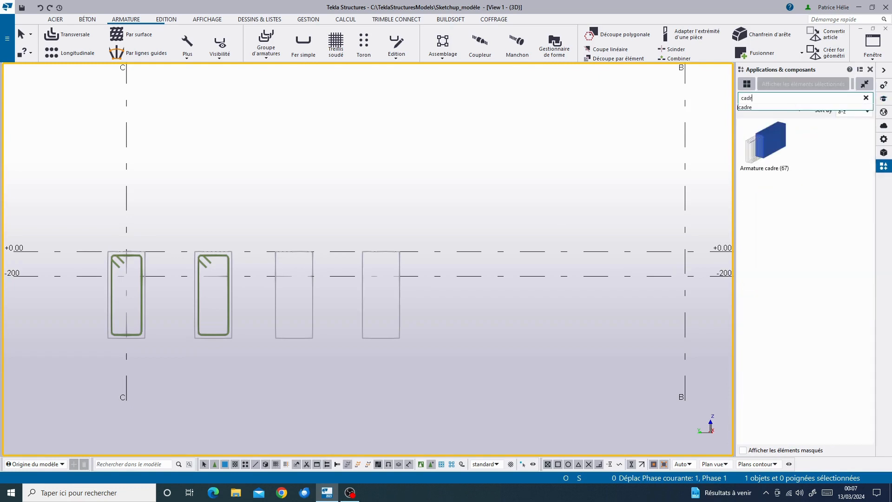
{"action": "type", "text": "e"}
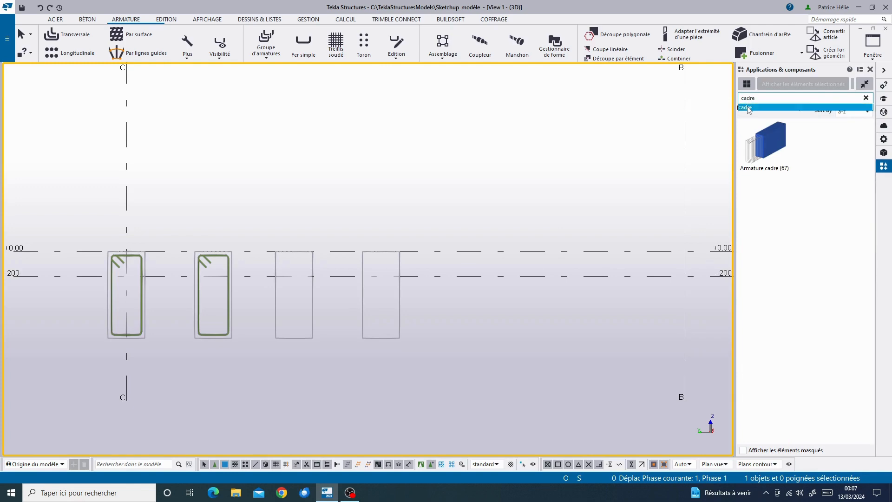
{"action": "left_click", "coordinate": [772, 107]}
{"action": "left_click", "coordinate": [771, 155]}
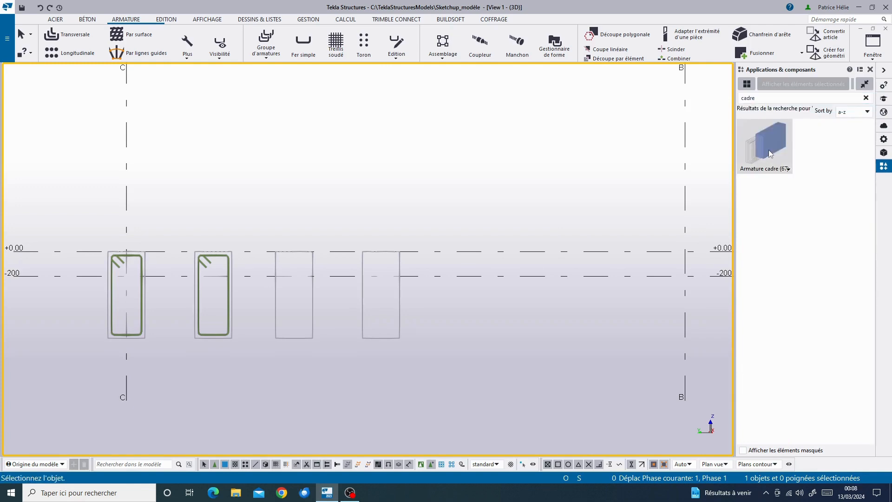
Examine the Armature cadre (67) settings for bar parameters, stirrup spacing zones and openings, keeping the standard values.
{"action": "double_click", "coordinate": [771, 155]}
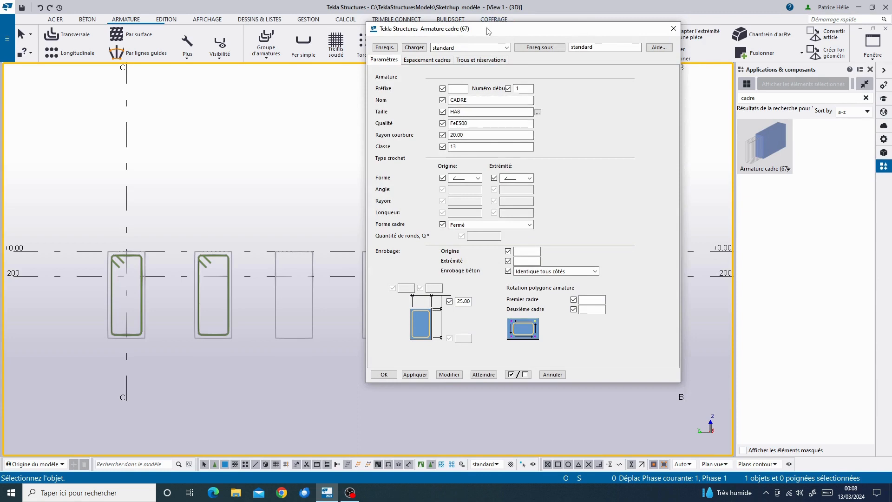
{"action": "left_click_drag", "start_coordinate": [488, 31], "coordinate": [498, 23]}
{"action": "left_click", "coordinate": [426, 59]}
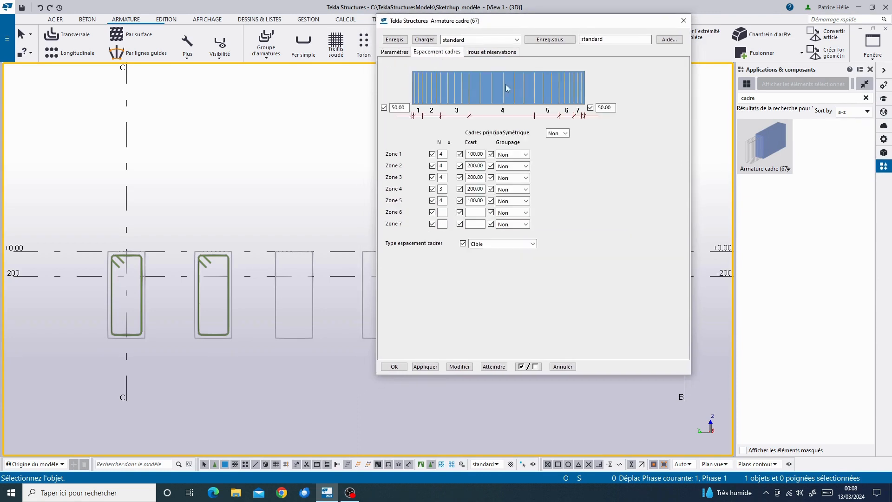
{"action": "left_click", "coordinate": [502, 54]}
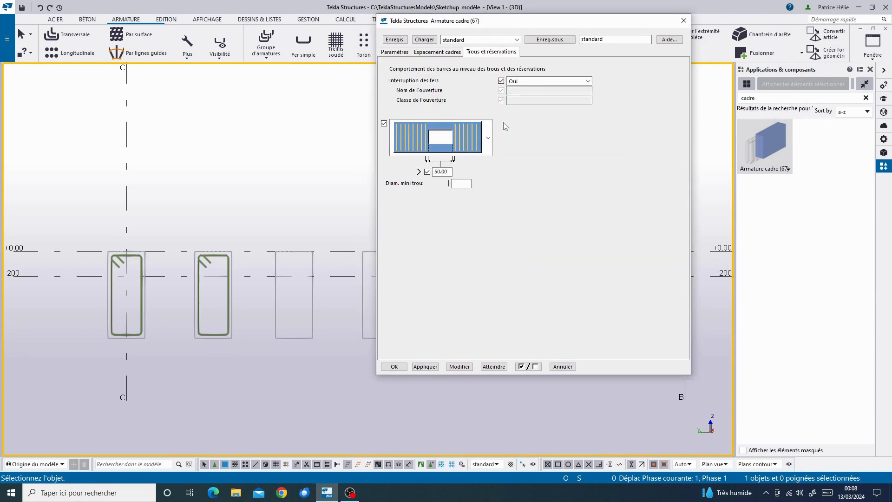
{"action": "left_click", "coordinate": [443, 51]}
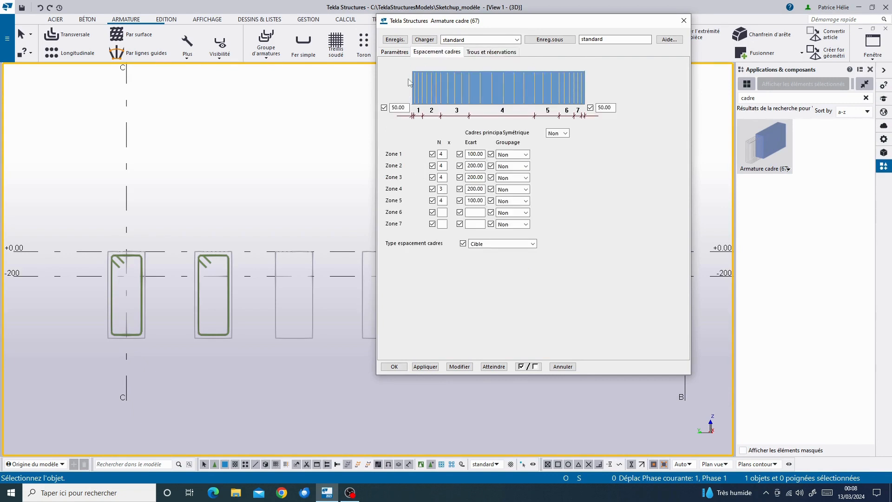
{"action": "left_click", "coordinate": [394, 52]}
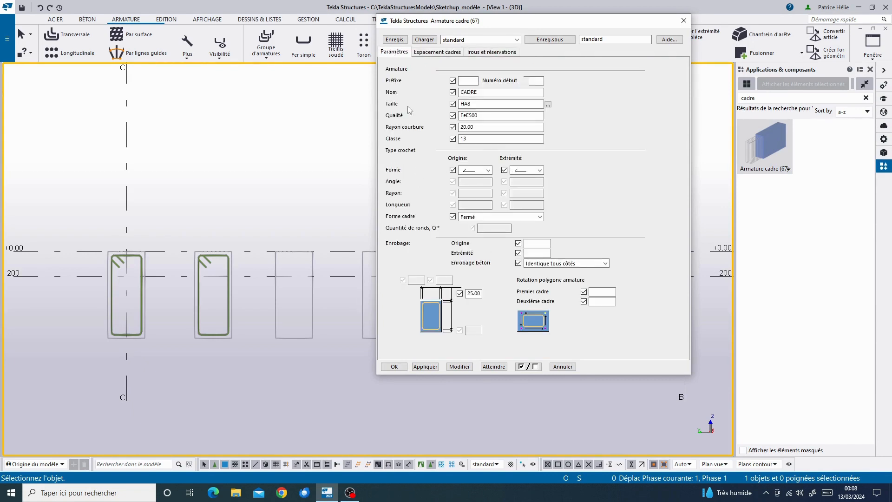
{"action": "left_click", "coordinate": [458, 368]}
{"action": "left_click", "coordinate": [683, 21]}
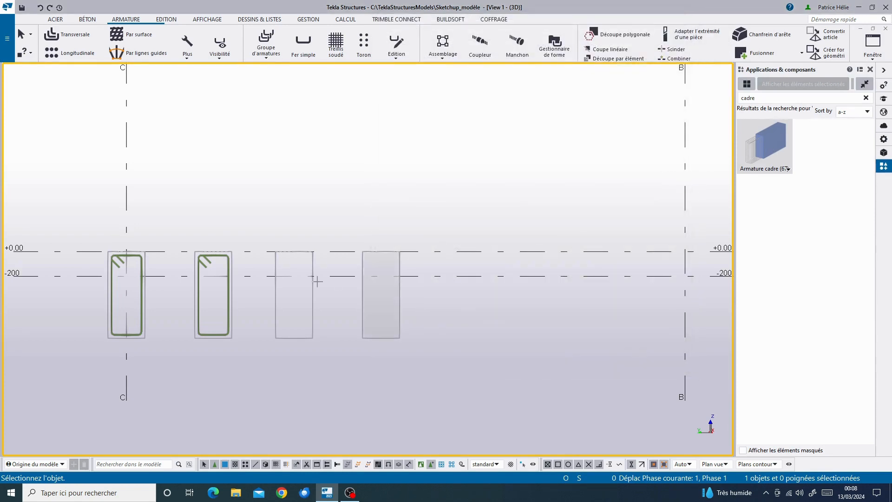
Pick the third beam for the component and outline a closed stirrup through its four section corners, starting at the upper-left one.
{"action": "left_click", "coordinate": [276, 299]}
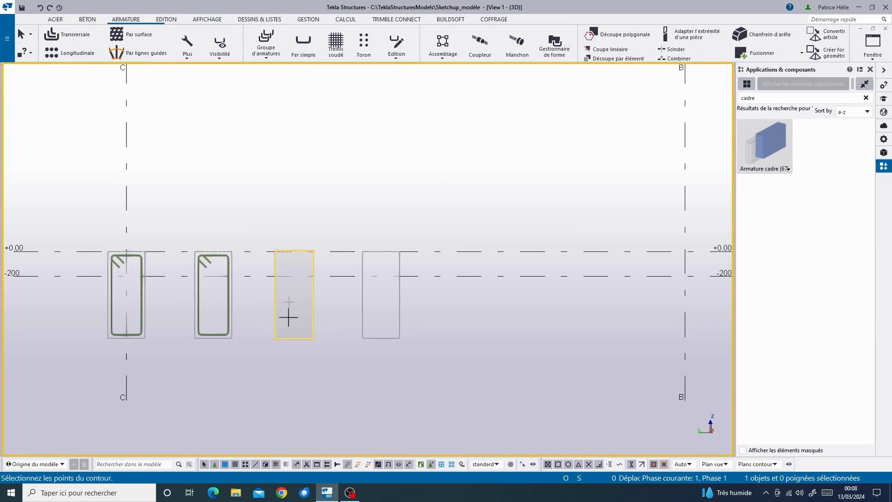
{"action": "left_click", "coordinate": [275, 252]}
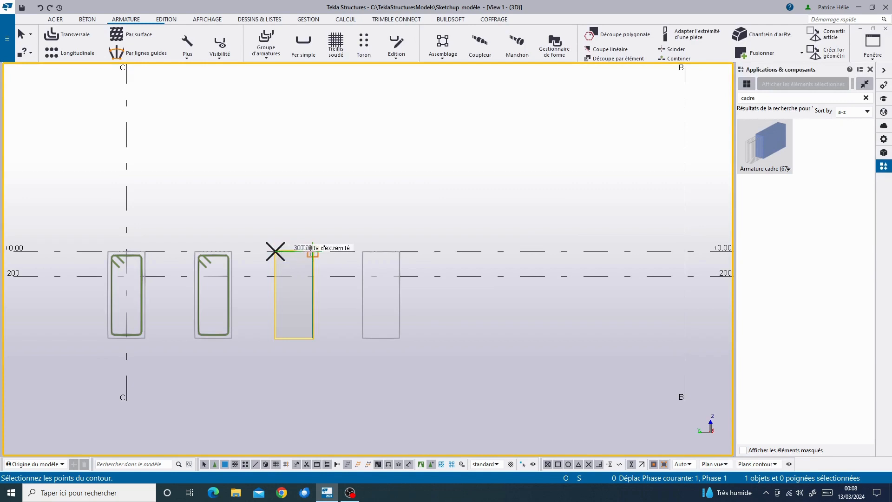
{"action": "left_click", "coordinate": [312, 251]}
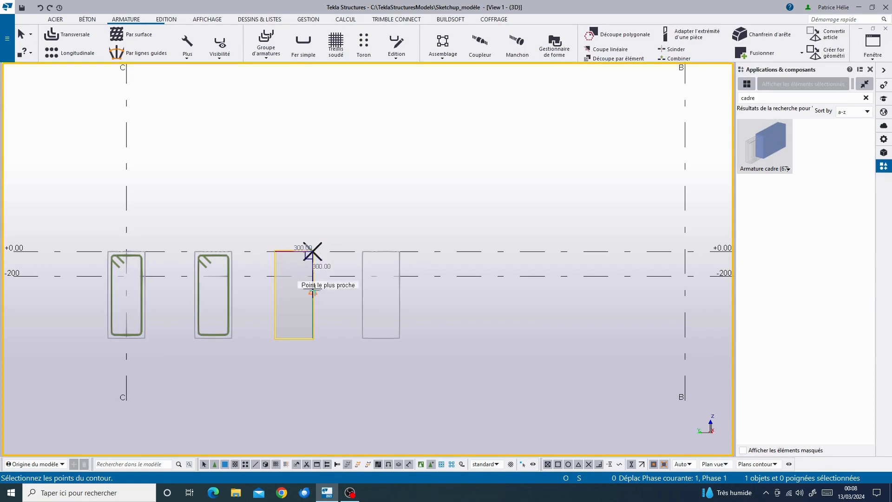
{"action": "left_click", "coordinate": [313, 338]}
{"action": "left_click", "coordinate": [275, 339]}
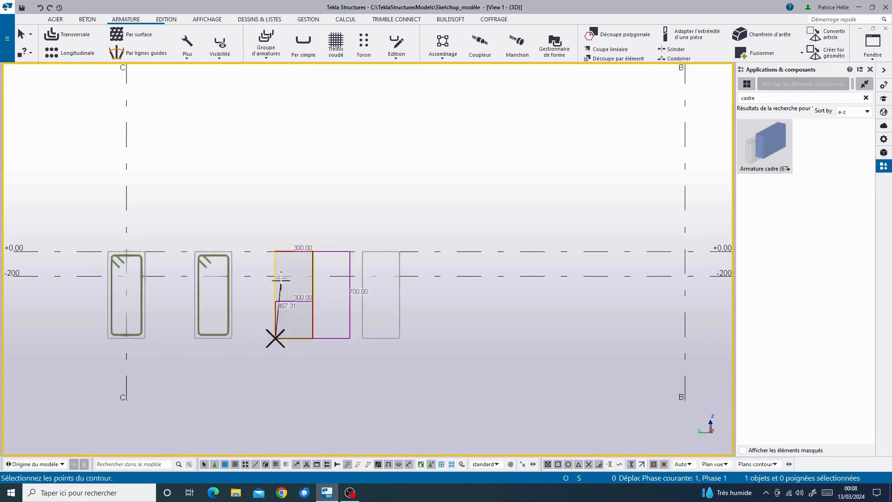
{"action": "left_click", "coordinate": [275, 251]}
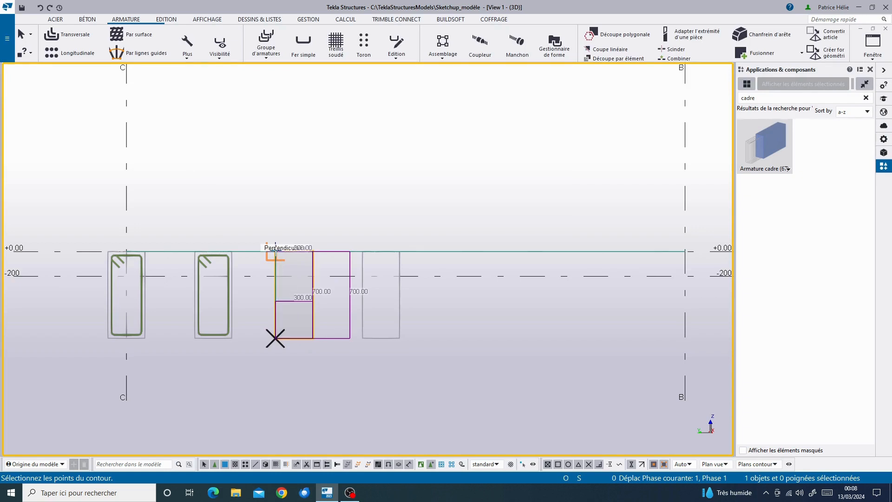
{"action": "left_click", "coordinate": [276, 251]}
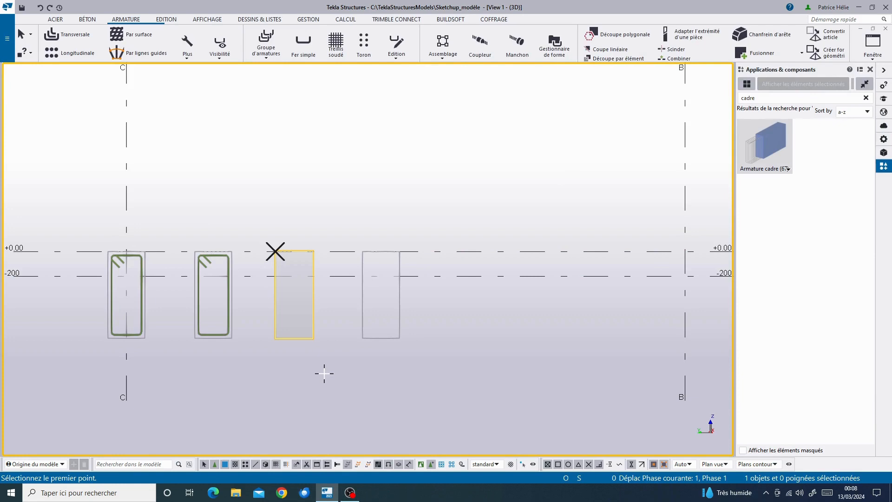
Set the component's stirrup range over the third beam's full length, from the front to the rear end of its upper right edge.
{"action": "middle_click_drag", "start_coordinate": [324, 373], "coordinate": [285, 237], "text": "ctrl"}
{"action": "scroll", "coordinate": [285, 237], "scroll_direction": "down", "scroll_amount": 1}
{"action": "scroll", "coordinate": [139, 316], "scroll_direction": "up", "scroll_amount": 2}
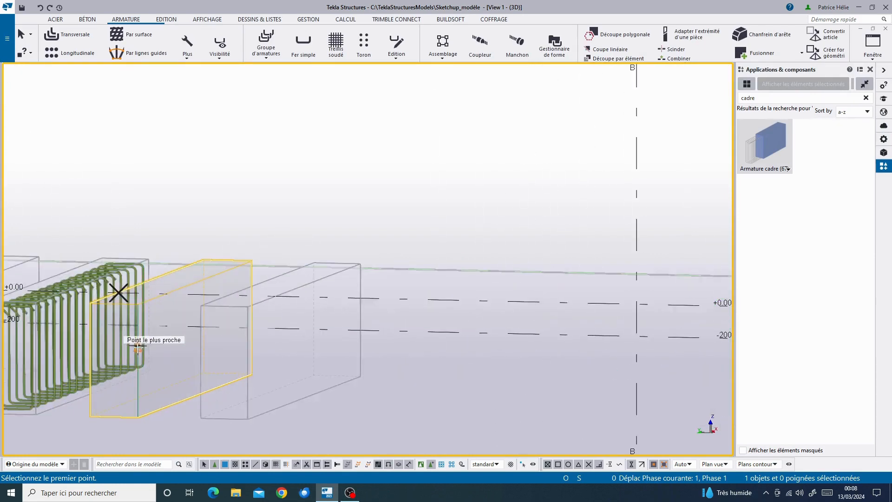
{"action": "scroll", "coordinate": [139, 349], "scroll_direction": "up", "scroll_amount": 1}
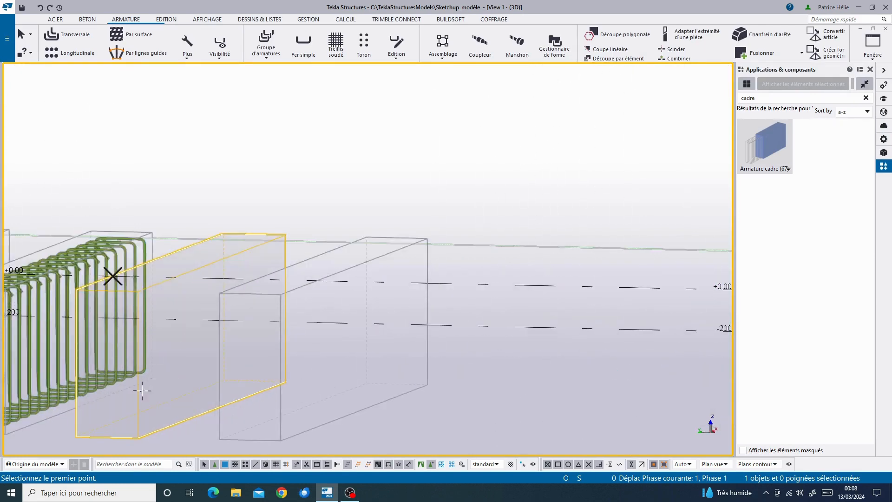
{"action": "left_click", "coordinate": [137, 293]}
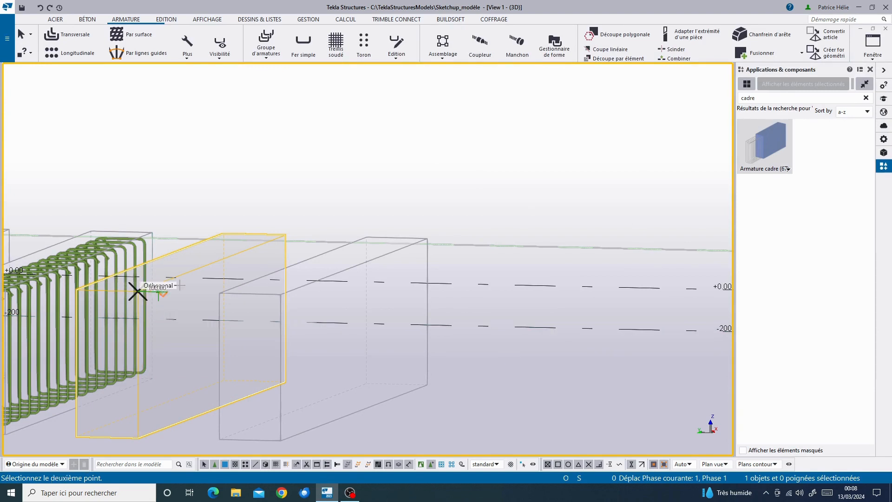
{"action": "left_click", "coordinate": [284, 233]}
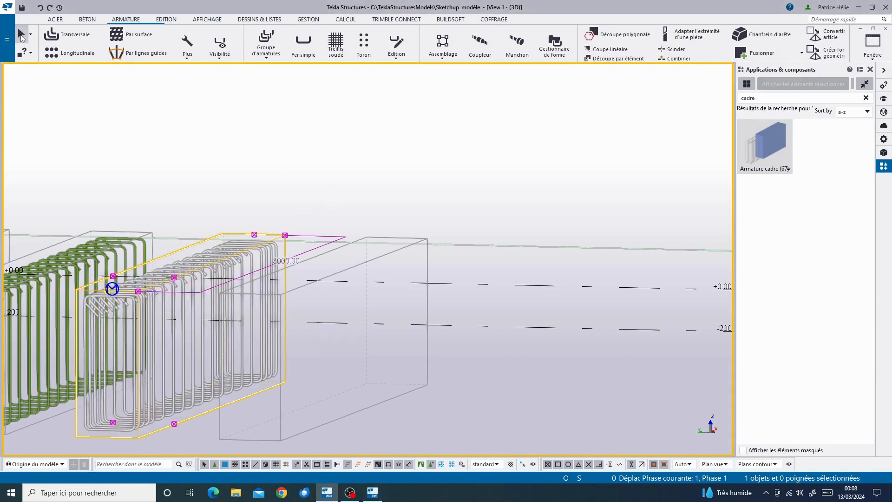
Search the component catalogue for "ferr" and open the settings of the automatic reinforcement component for rectangular beams (54).
{"action": "scroll", "coordinate": [425, 195], "scroll_direction": "down", "scroll_amount": 4}
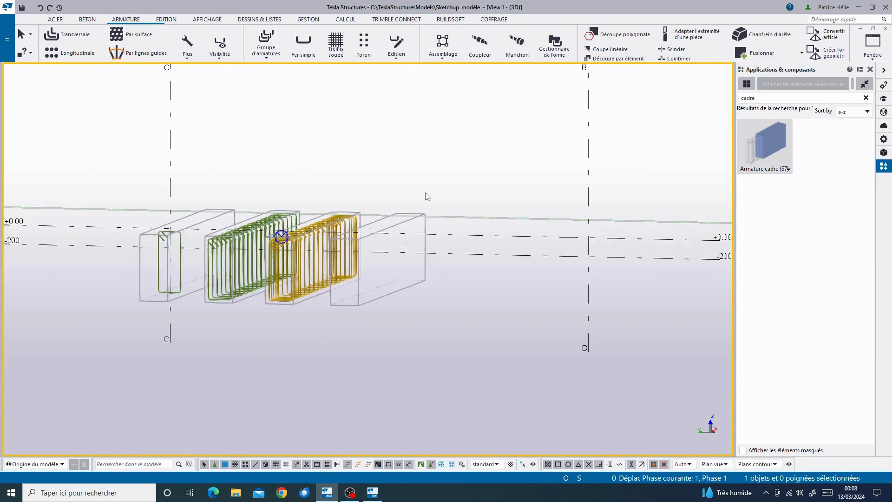
{"action": "scroll", "coordinate": [426, 196], "scroll_direction": "up", "scroll_amount": 2}
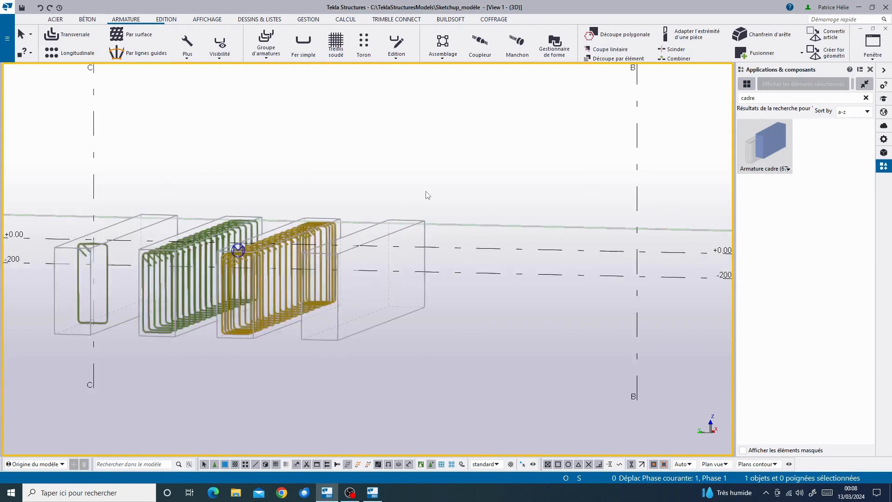
{"action": "left_click", "coordinate": [770, 99]}
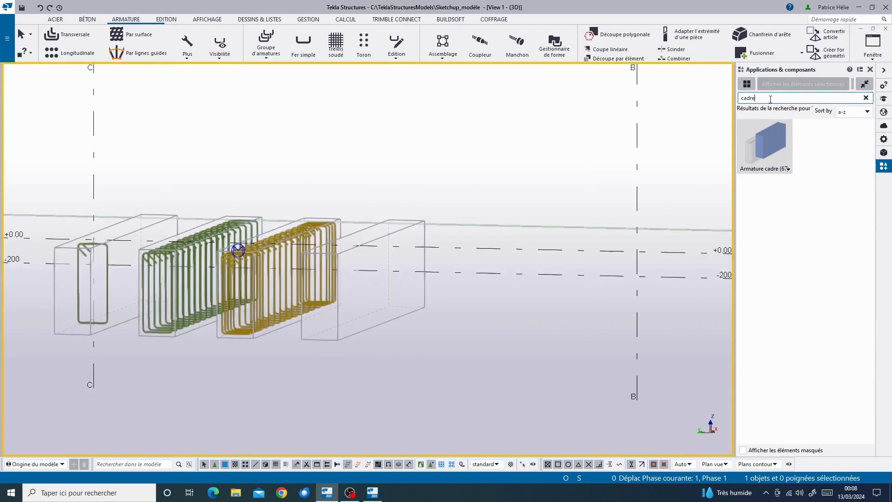
{"action": "left_click", "coordinate": [866, 98]}
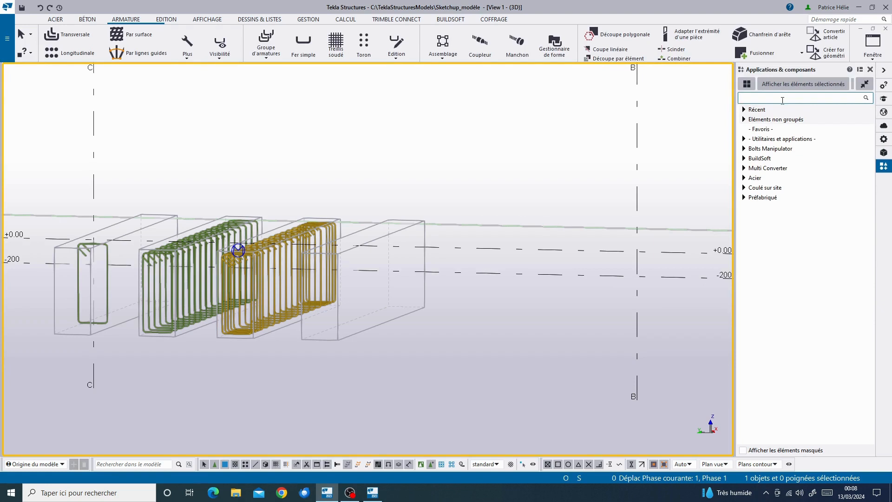
{"action": "type", "text": "ferr"}
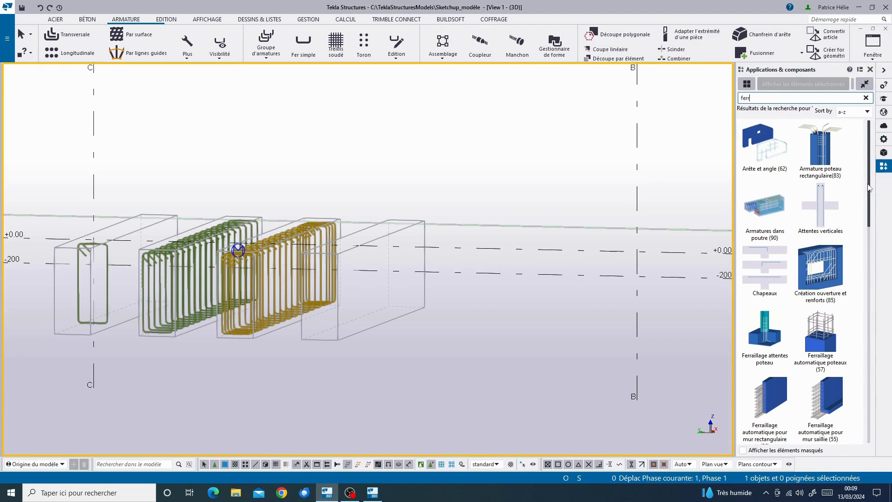
{"action": "left_click_drag", "start_coordinate": [868, 187], "coordinate": [861, 288]}
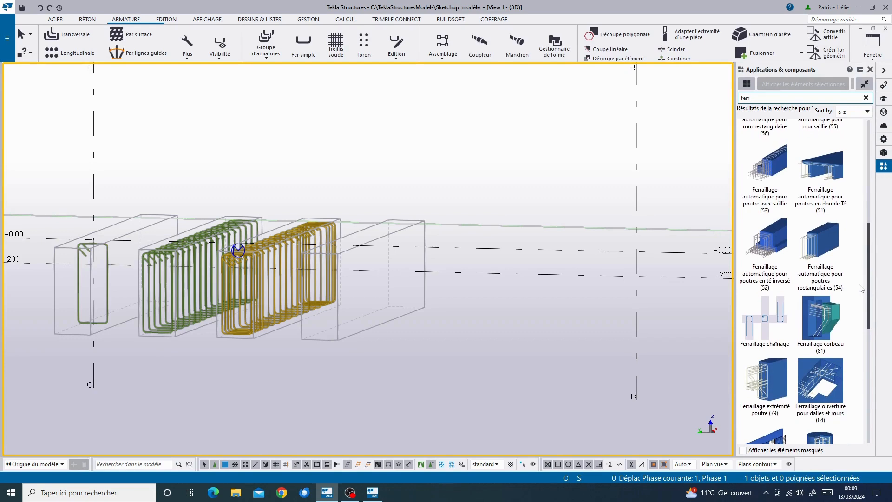
{"action": "left_click", "coordinate": [825, 241]}
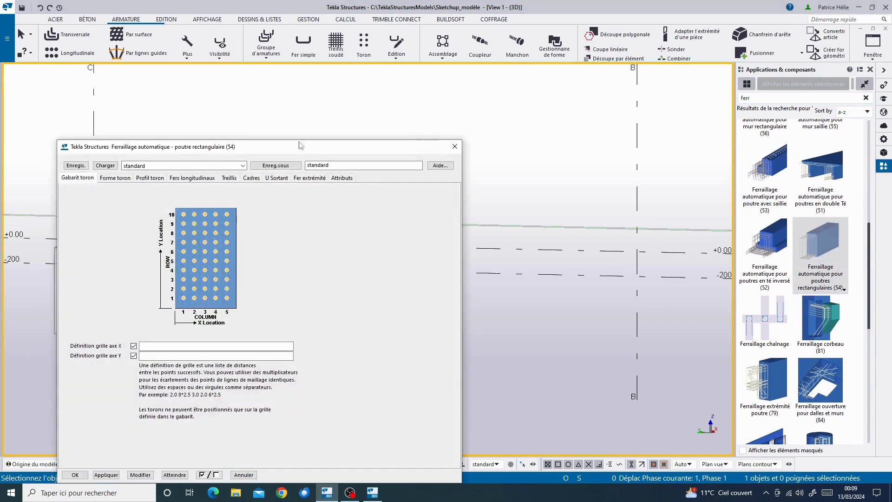
Examine the component (54) settings for strands, longitudinal bars, mesh, stirrup zones, projecting U bars, end bars and attributes.
{"action": "left_click_drag", "start_coordinate": [267, 144], "coordinate": [399, 64]}
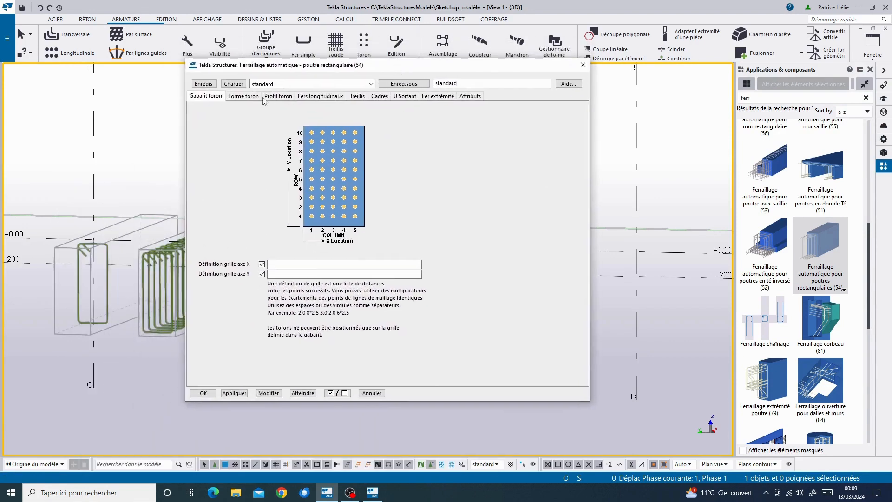
{"action": "left_click", "coordinate": [243, 97]}
{"action": "left_click", "coordinate": [281, 98]}
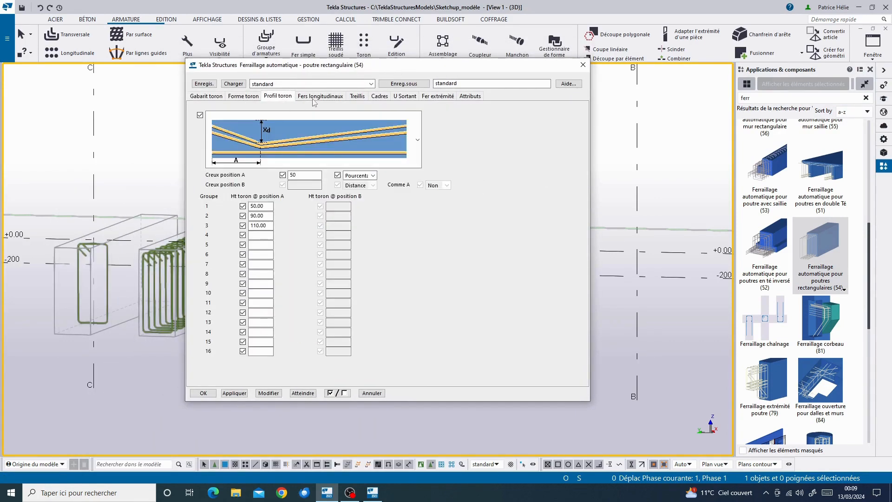
{"action": "left_click", "coordinate": [320, 98]}
{"action": "left_click", "coordinate": [360, 98]}
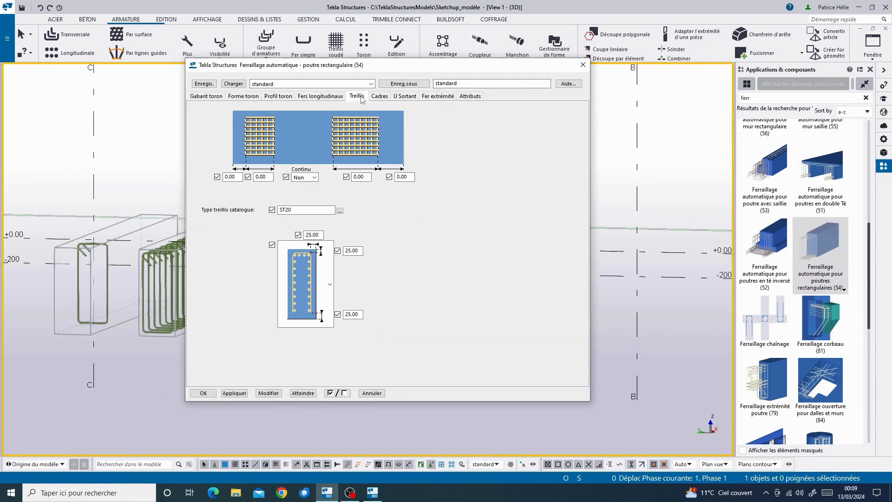
{"action": "left_click", "coordinate": [380, 97]}
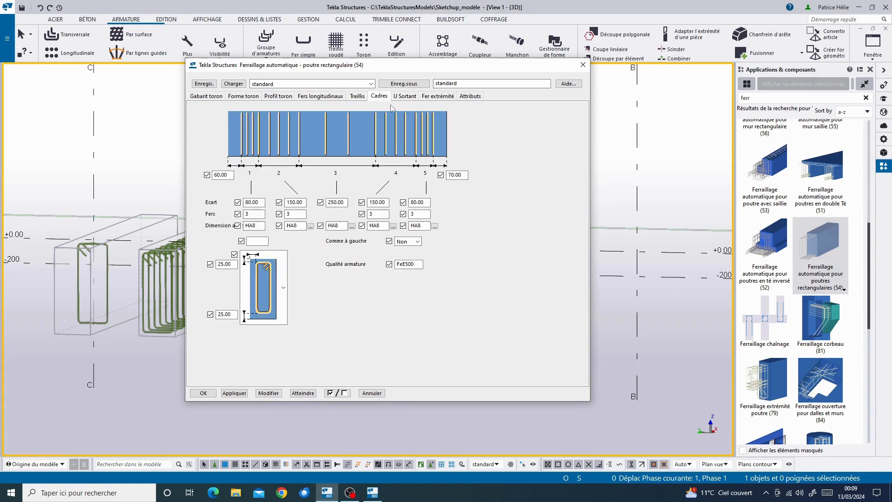
{"action": "left_click", "coordinate": [405, 98]}
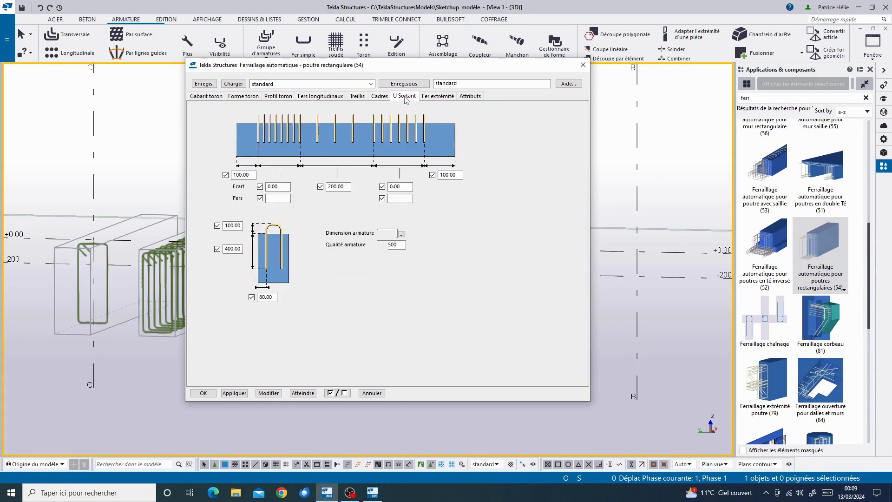
{"action": "left_click", "coordinate": [438, 98]}
{"action": "left_click", "coordinate": [469, 98]}
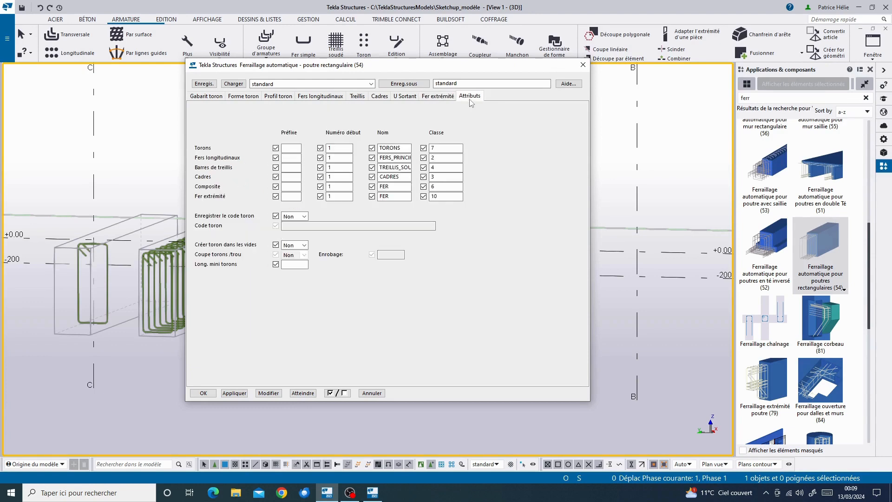
Apply the automatic rectangular beam reinforcement (54) to the fourth beam with the standard settings and end the command.
{"action": "left_click", "coordinate": [583, 65]}
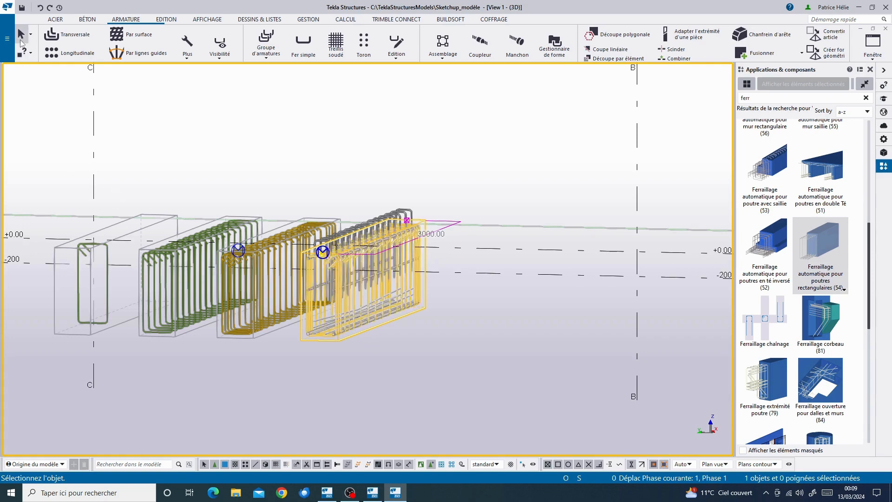
{"action": "left_click", "coordinate": [22, 34]}
{"action": "left_click", "coordinate": [289, 167]}
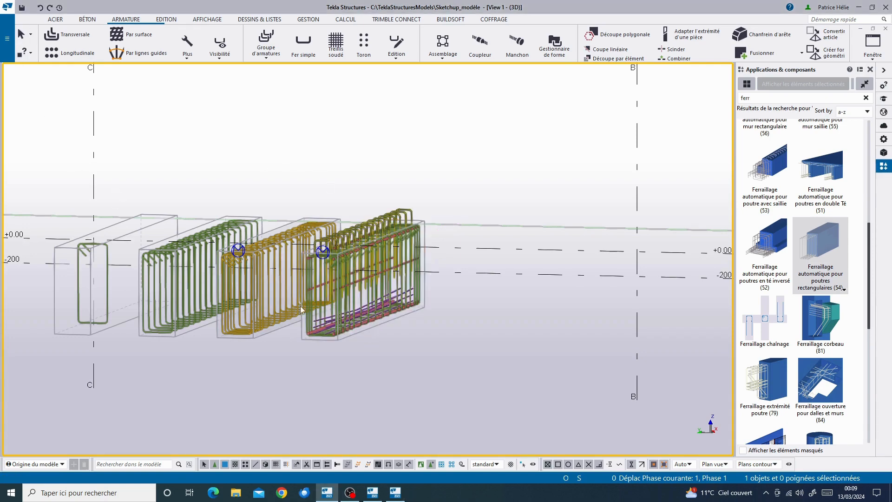
Inspect the fourth beam's reinforcement and projecting U bars, and check the distribution properties of the third beam's stirrup group.
{"action": "scroll", "coordinate": [372, 319], "scroll_direction": "up", "scroll_amount": 5}
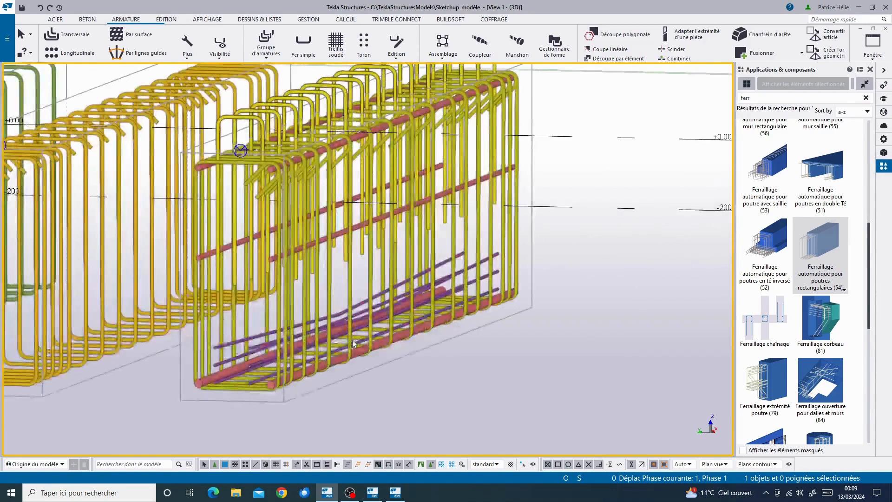
{"action": "scroll", "coordinate": [354, 341], "scroll_direction": "down", "scroll_amount": 2}
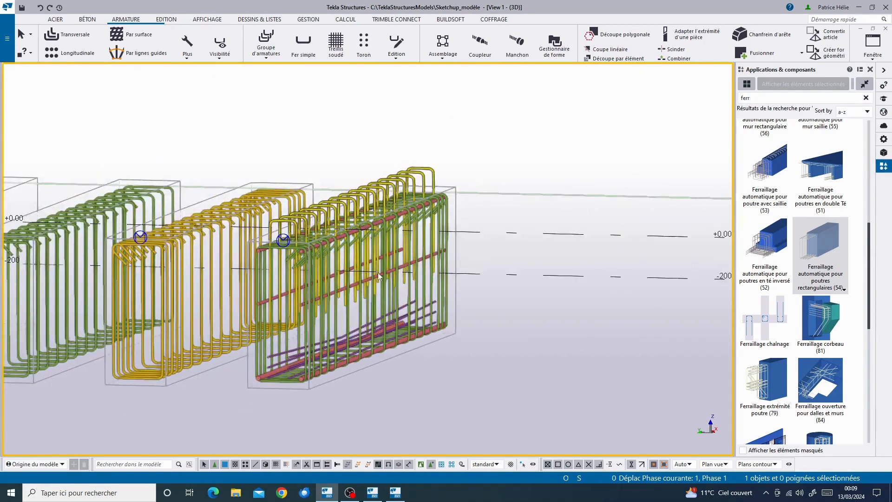
{"action": "scroll", "coordinate": [270, 247], "scroll_direction": "up", "scroll_amount": 2}
{"action": "left_click", "coordinate": [312, 207]}
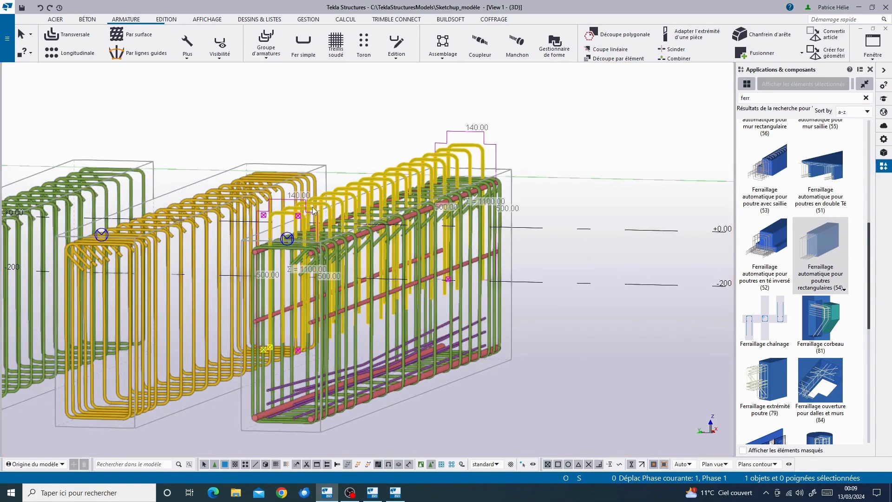
{"action": "left_click", "coordinate": [347, 120]}
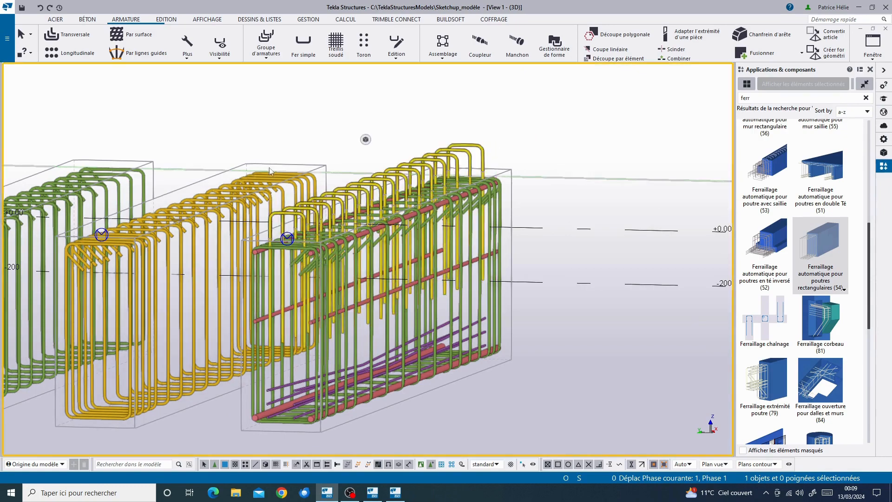
{"action": "scroll", "coordinate": [269, 168], "scroll_direction": "up", "scroll_amount": 2}
{"action": "left_click", "coordinate": [261, 185]}
{"action": "scroll", "coordinate": [261, 185], "scroll_direction": "down", "scroll_amount": 5}
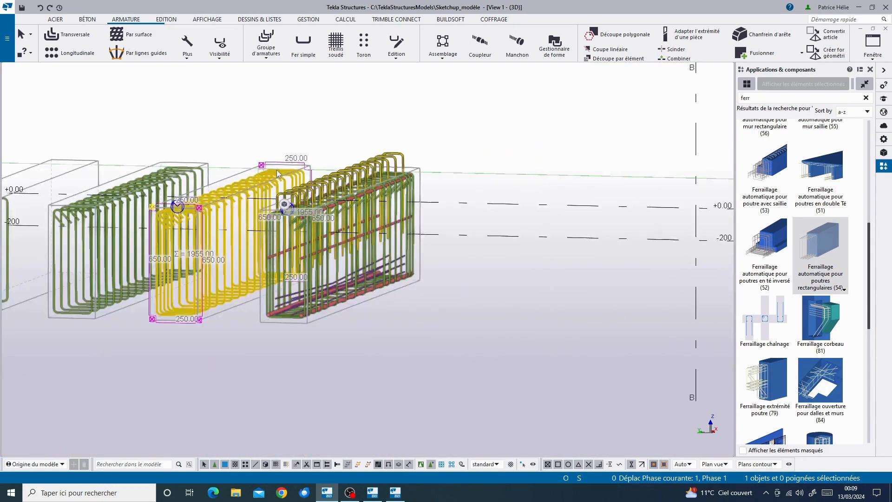
{"action": "left_click", "coordinate": [883, 138]}
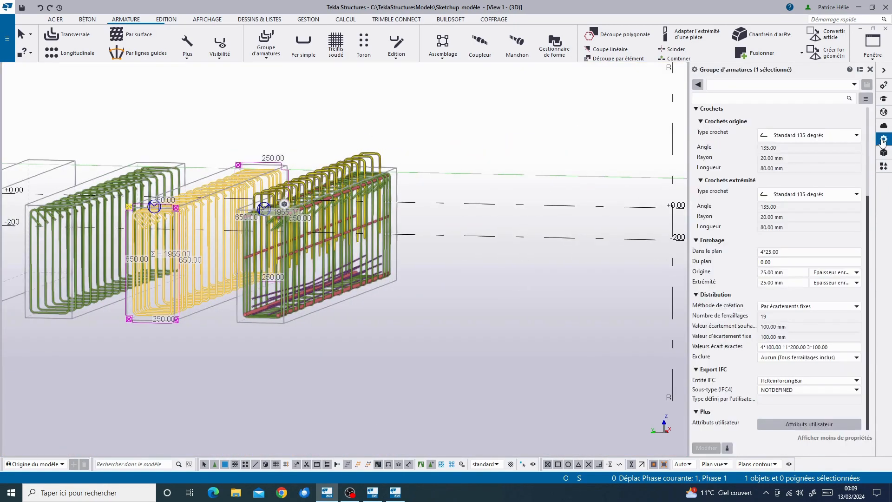
{"action": "left_click", "coordinate": [257, 143]}
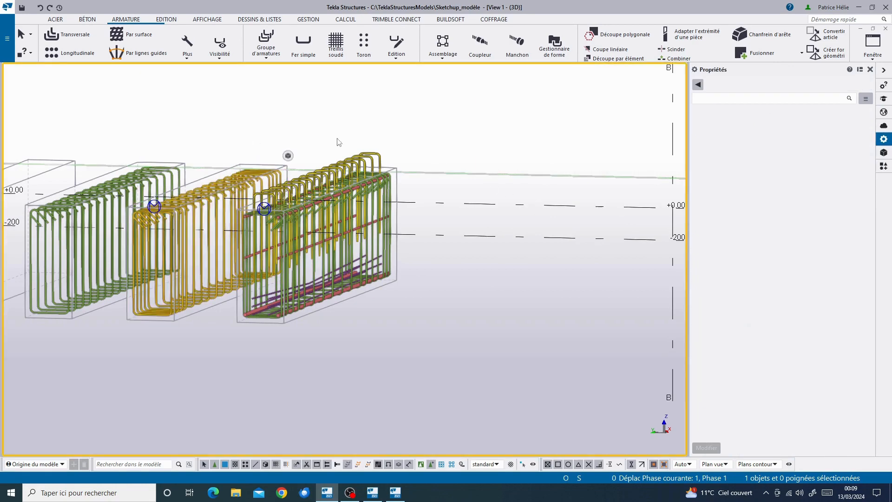
Check the properties of the second beam's stirrup group and select the first beam's single stirrup for comparison.
{"action": "scroll", "coordinate": [256, 142], "scroll_direction": "down", "scroll_amount": 3}
{"action": "scroll", "coordinate": [235, 163], "scroll_direction": "up", "scroll_amount": 5}
{"action": "scroll", "coordinate": [235, 164], "scroll_direction": "up", "scroll_amount": 1}
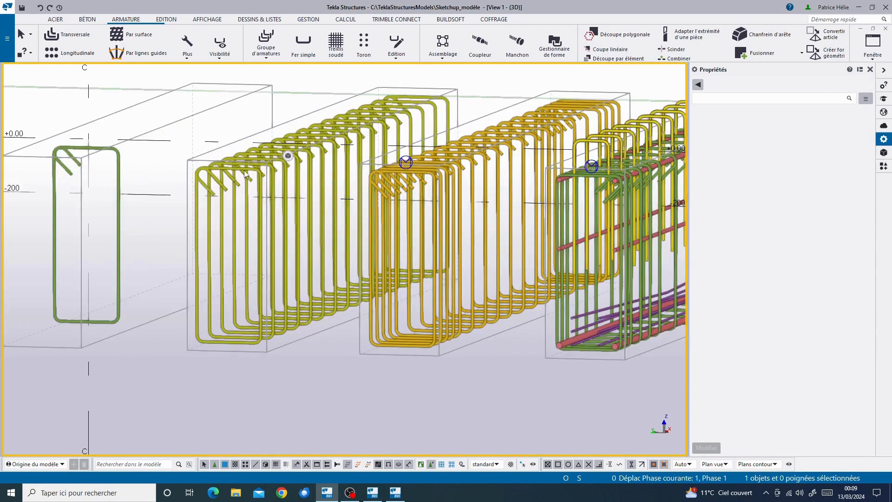
{"action": "left_click", "coordinate": [246, 174]}
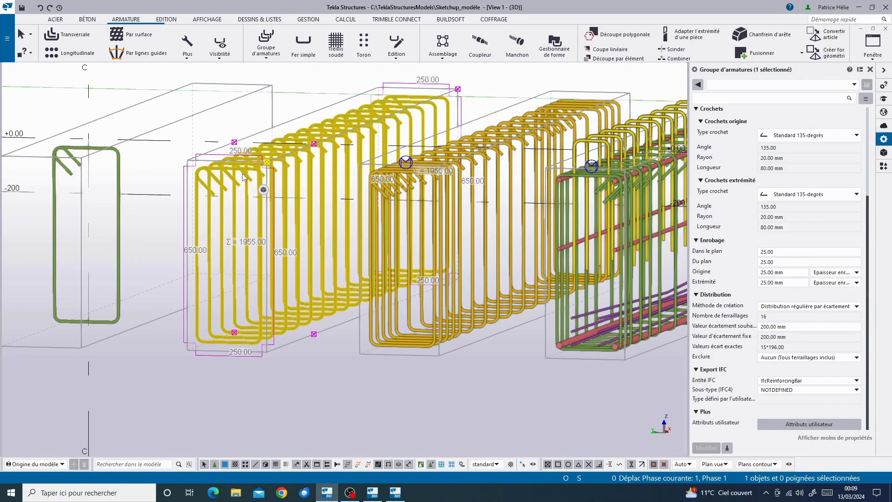
{"action": "left_click", "coordinate": [310, 93]}
{"action": "scroll", "coordinate": [255, 173], "scroll_direction": "down", "scroll_amount": 3}
{"action": "scroll", "coordinate": [195, 185], "scroll_direction": "up", "scroll_amount": 2}
{"action": "left_click", "coordinate": [192, 180]}
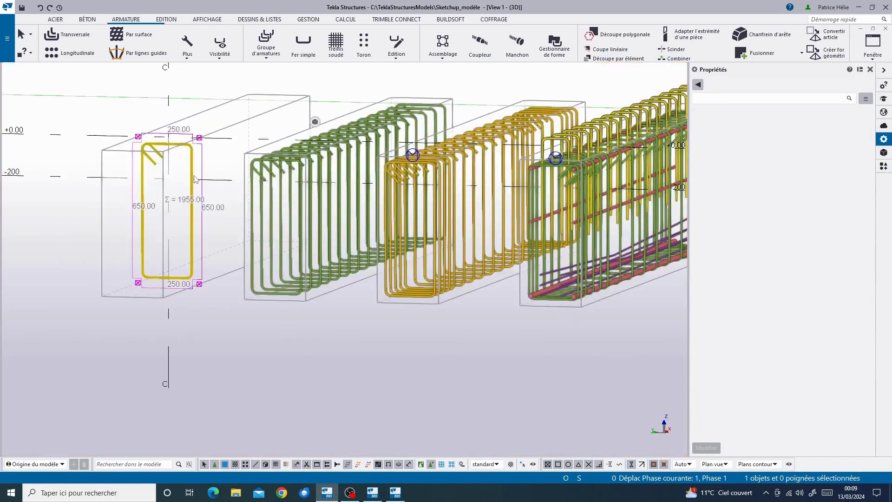
{"action": "scroll", "coordinate": [209, 233], "scroll_direction": "down", "scroll_amount": 4}
{"action": "key", "text": "Escape"}
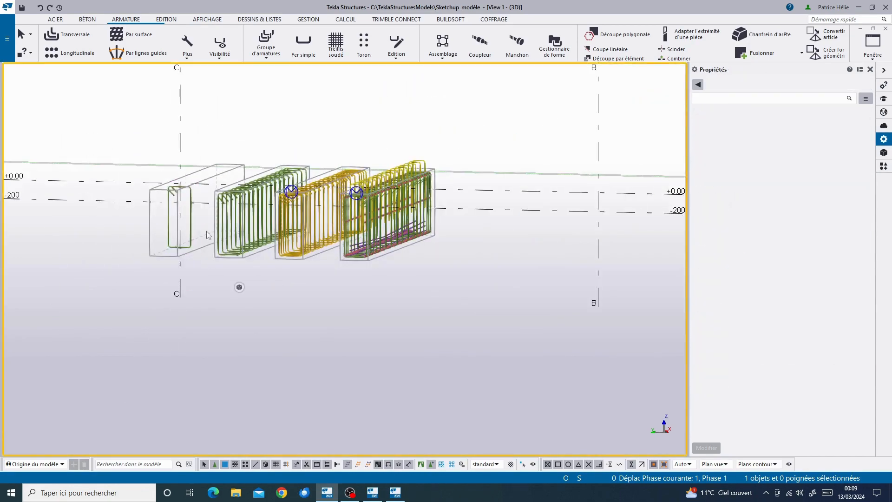
Set the bar size of the first beam's single stirrup to HA10 and apply the modification.
{"action": "left_click", "coordinate": [194, 202]}
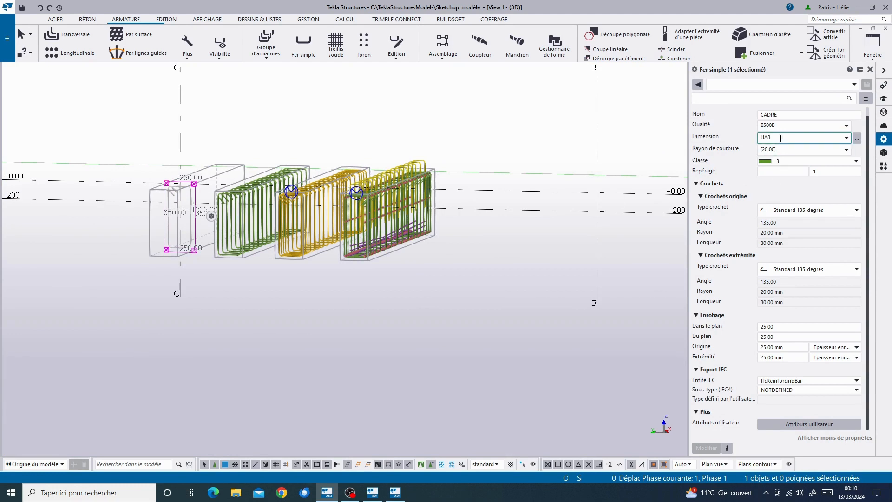
{"action": "left_click", "coordinate": [846, 138]}
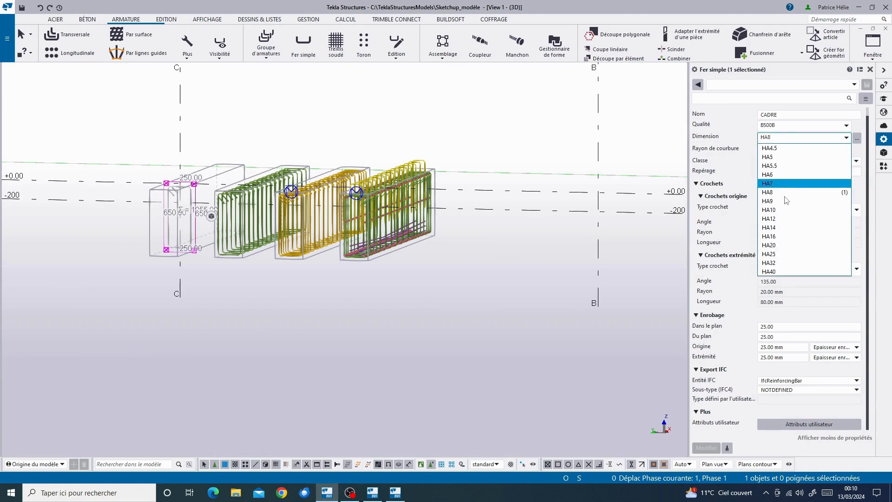
{"action": "left_click", "coordinate": [782, 215]}
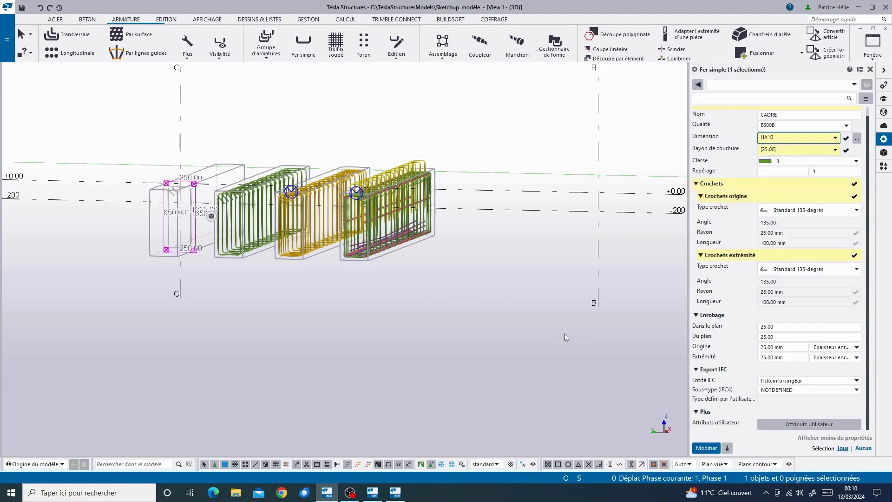
{"action": "left_click", "coordinate": [702, 448]}
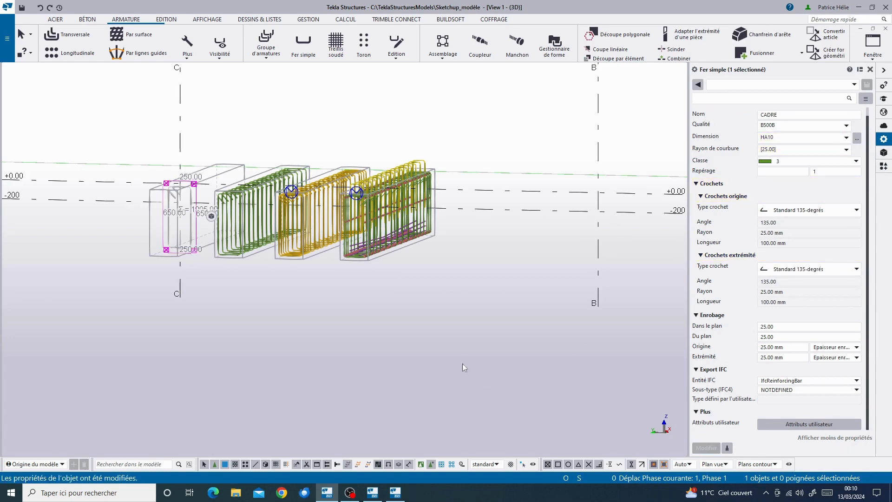
{"action": "left_click", "coordinate": [414, 346]}
{"action": "scroll", "coordinate": [189, 195], "scroll_direction": "up", "scroll_amount": 7}
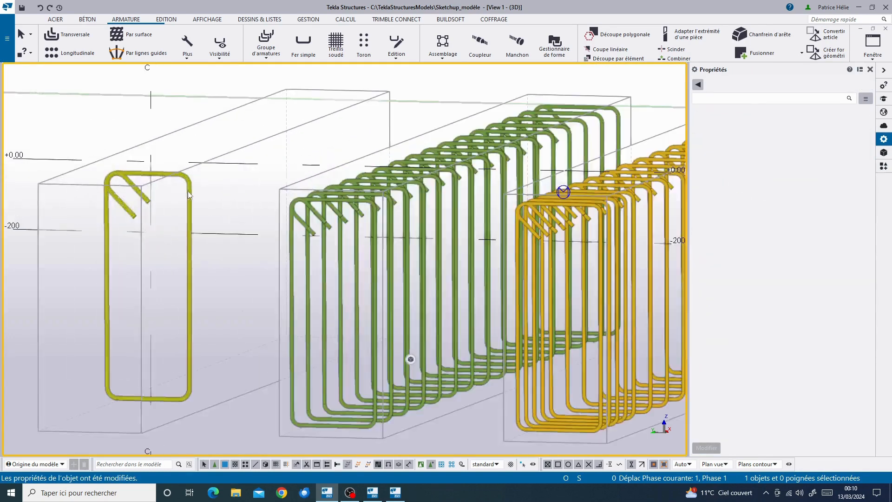
{"action": "scroll", "coordinate": [311, 188], "scroll_direction": "down", "scroll_amount": 5}
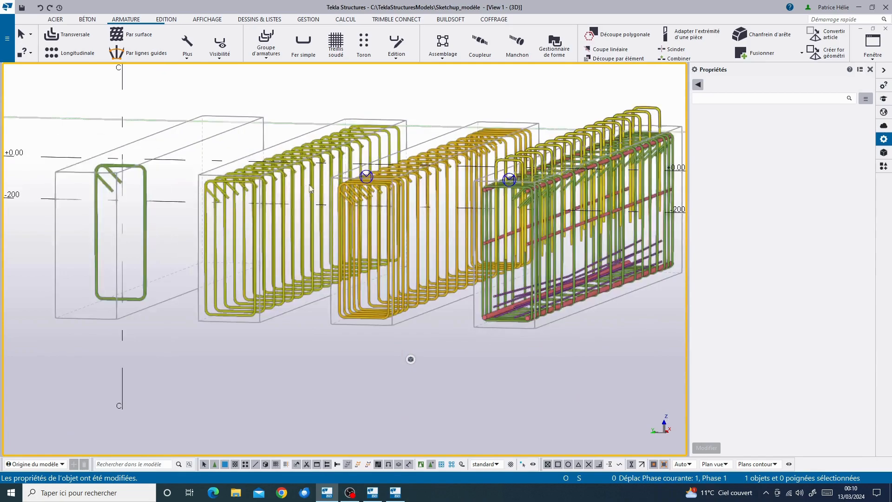